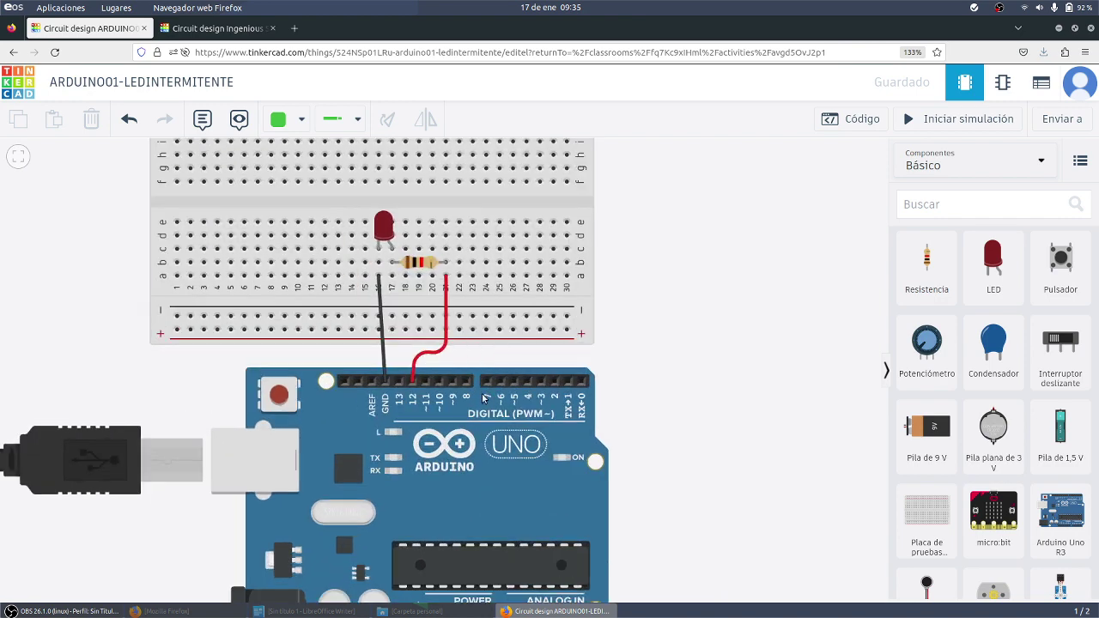
Examine the Arduino Uno's digital, power and analog pin headers in the finished LED circuit
{"action": "scroll", "coordinate": [459, 462], "scroll_direction": "up", "scroll_amount": 5}
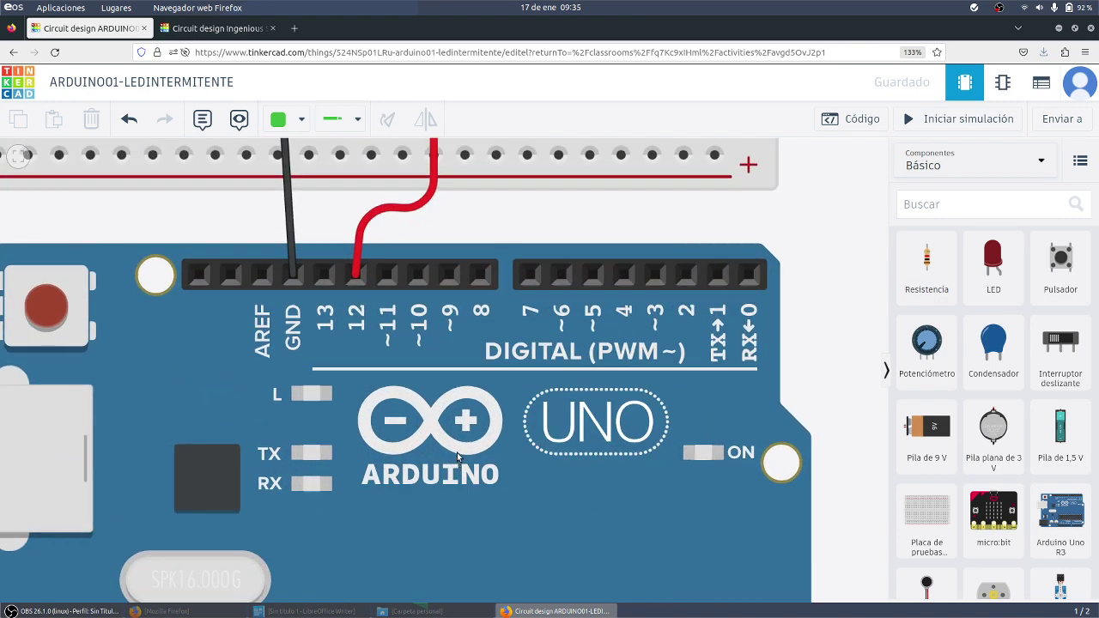
{"action": "left_click_drag", "start_coordinate": [846, 369], "coordinate": [554, 250]}
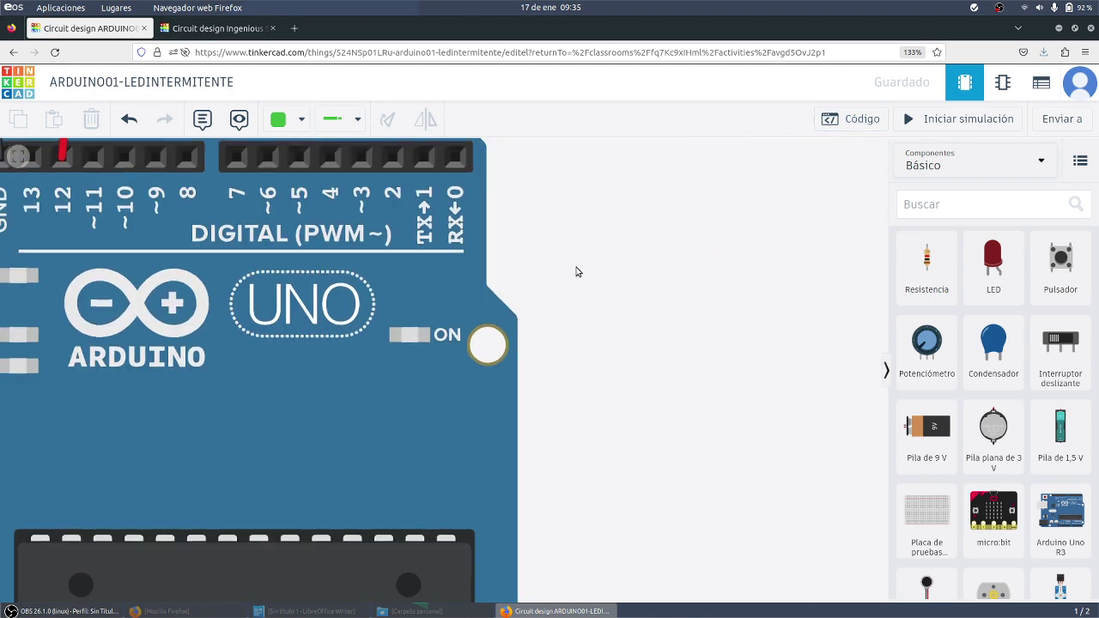
{"action": "left_click_drag", "start_coordinate": [579, 270], "coordinate": [754, 198]}
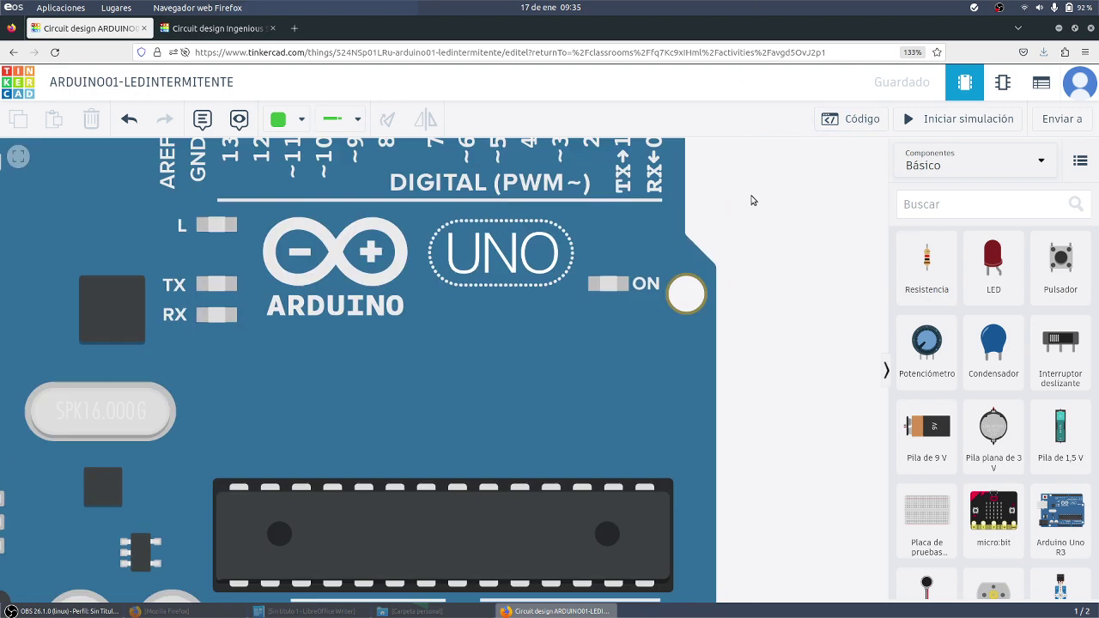
{"action": "scroll", "coordinate": [753, 199], "scroll_direction": "down", "scroll_amount": 2}
{"action": "scroll", "coordinate": [745, 445], "scroll_direction": "up", "scroll_amount": 2}
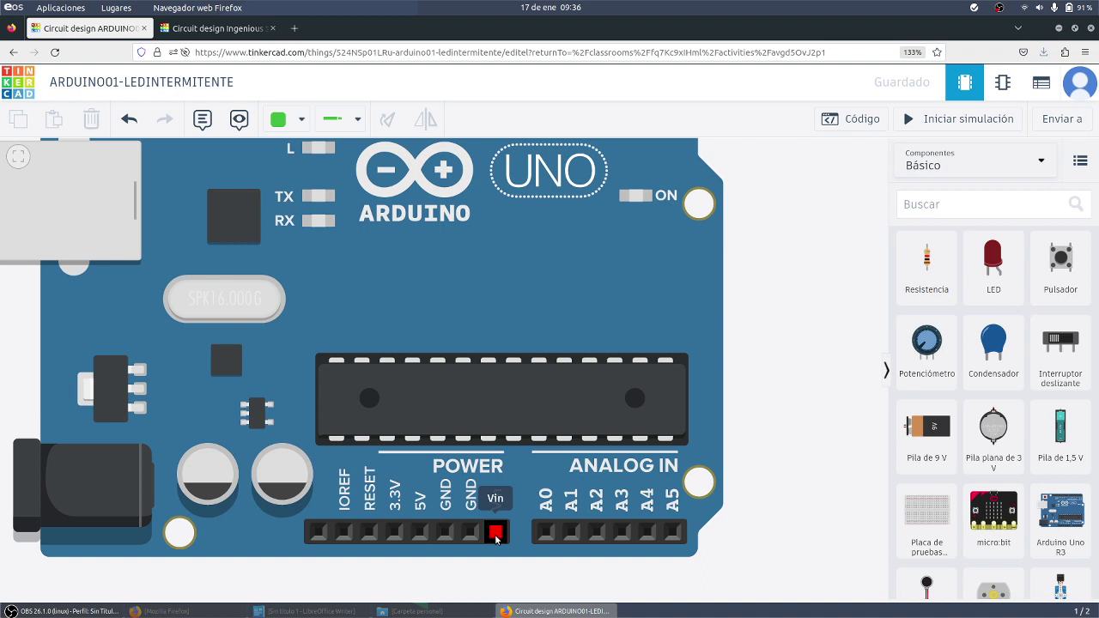
{"action": "left_click_drag", "start_coordinate": [33, 359], "coordinate": [196, 387]}
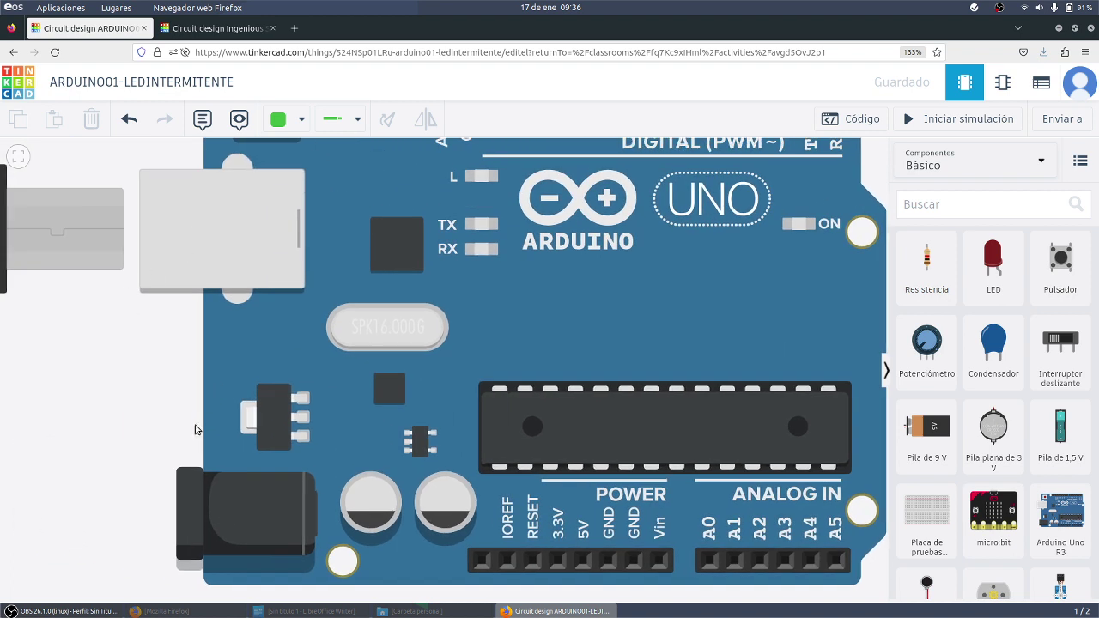
{"action": "left_click_drag", "start_coordinate": [199, 430], "coordinate": [83, 395]}
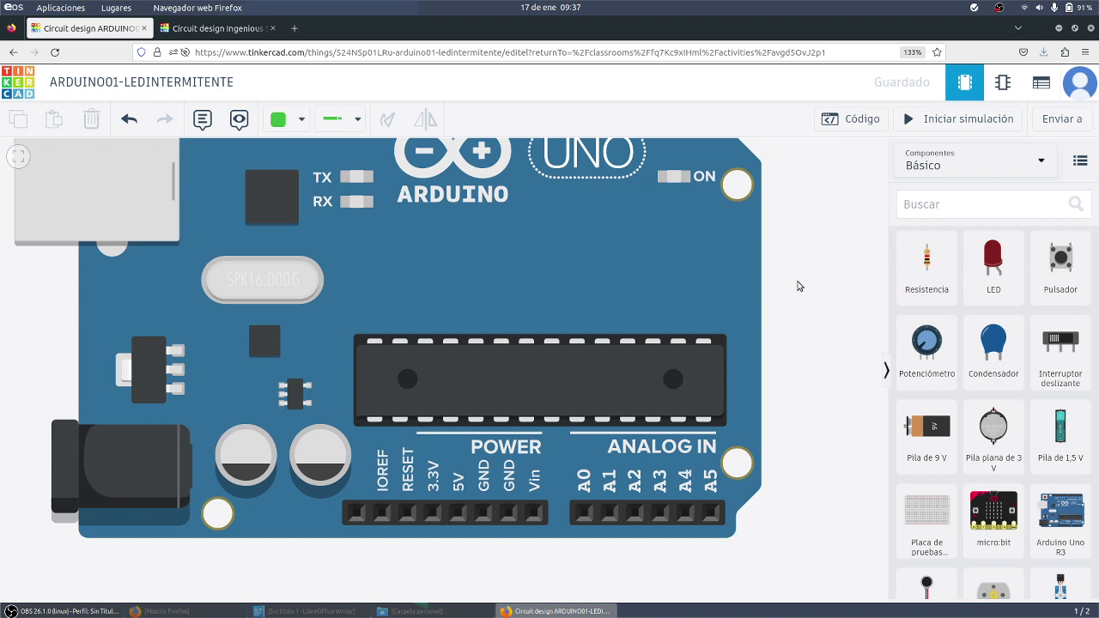
{"action": "left_click_drag", "start_coordinate": [806, 289], "coordinate": [842, 443]}
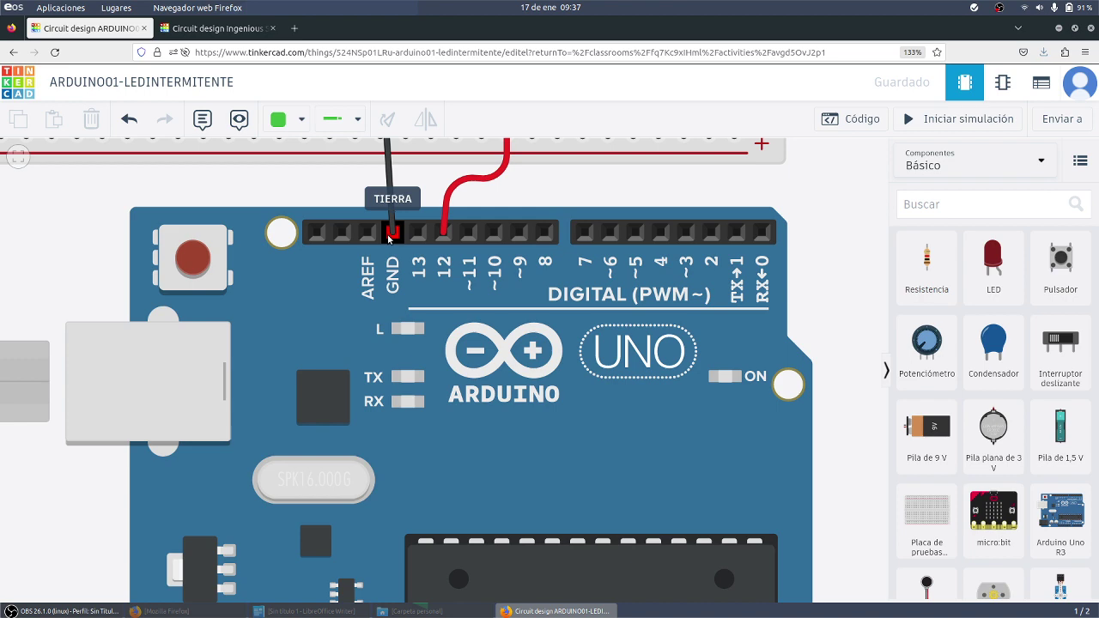
Inspect the Arduino's USB connection and overall layout beneath the breadboard
{"action": "scroll", "coordinate": [101, 369], "scroll_direction": "down", "scroll_amount": 3}
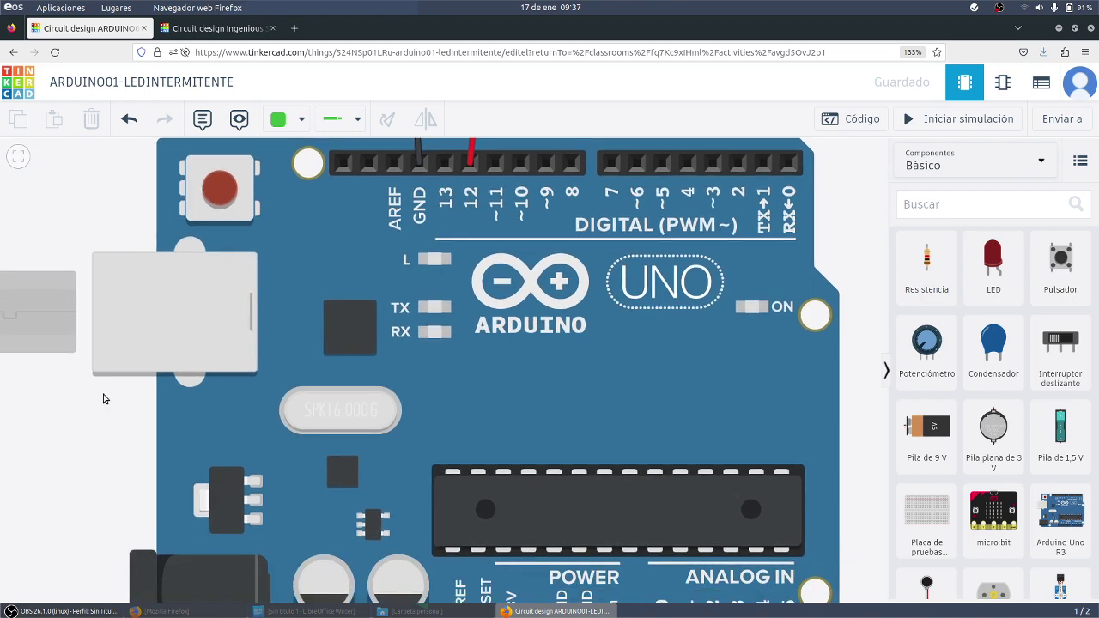
{"action": "scroll", "coordinate": [103, 398], "scroll_direction": "down", "scroll_amount": 5}
{"action": "scroll", "coordinate": [105, 356], "scroll_direction": "up", "scroll_amount": 6}
{"action": "scroll", "coordinate": [181, 518], "scroll_direction": "left", "scroll_amount": 3}
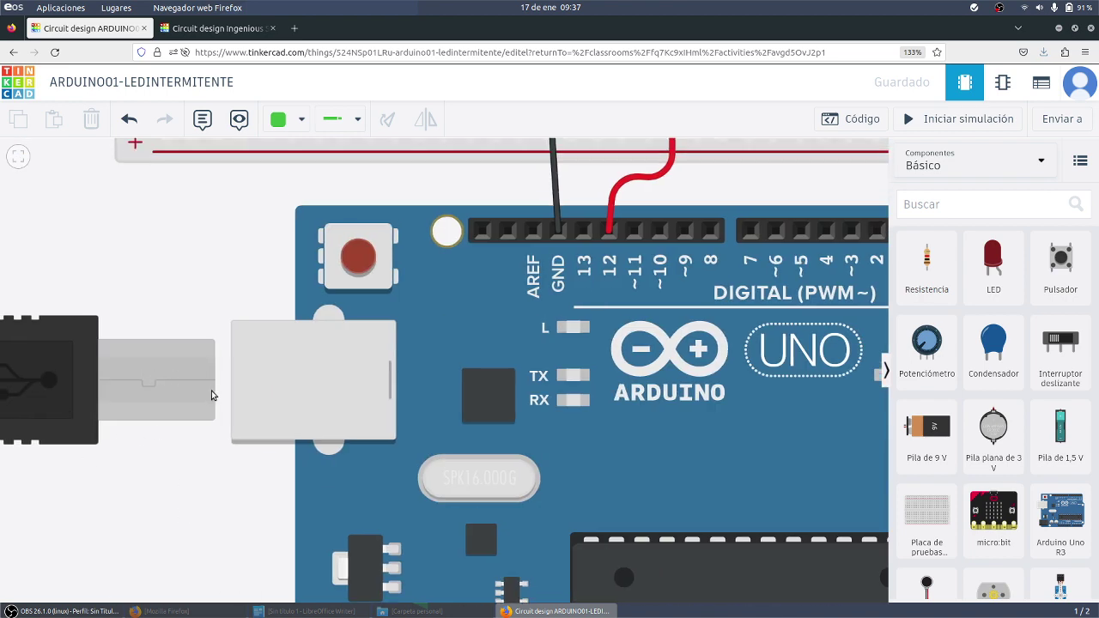
{"action": "scroll", "coordinate": [189, 486], "scroll_direction": "down", "scroll_amount": 4}
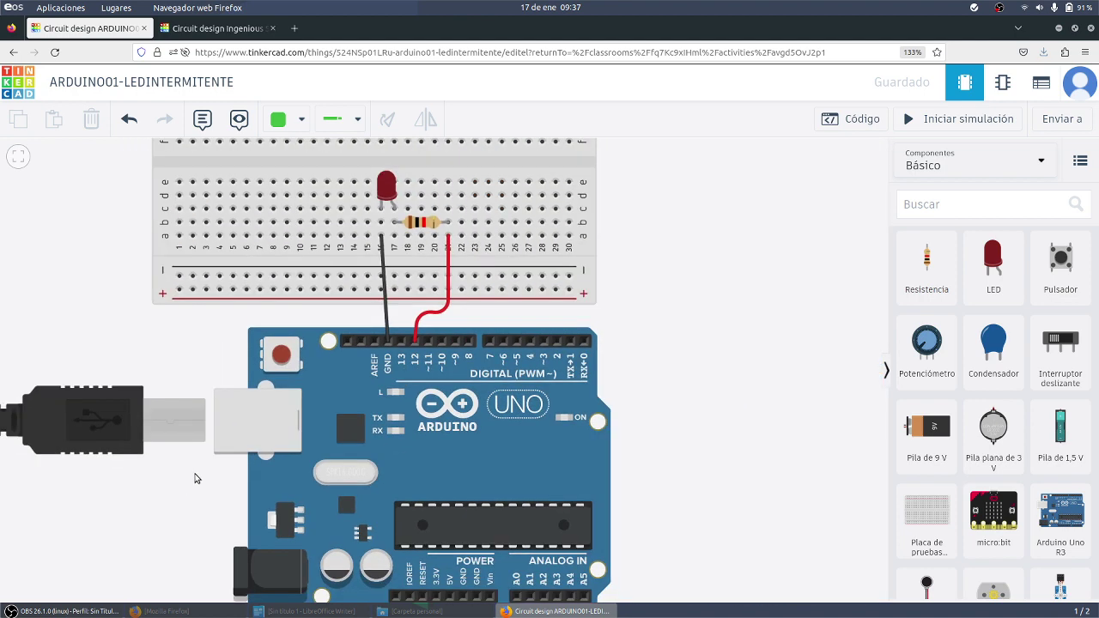
{"action": "scroll", "coordinate": [195, 478], "scroll_direction": "down", "scroll_amount": 3}
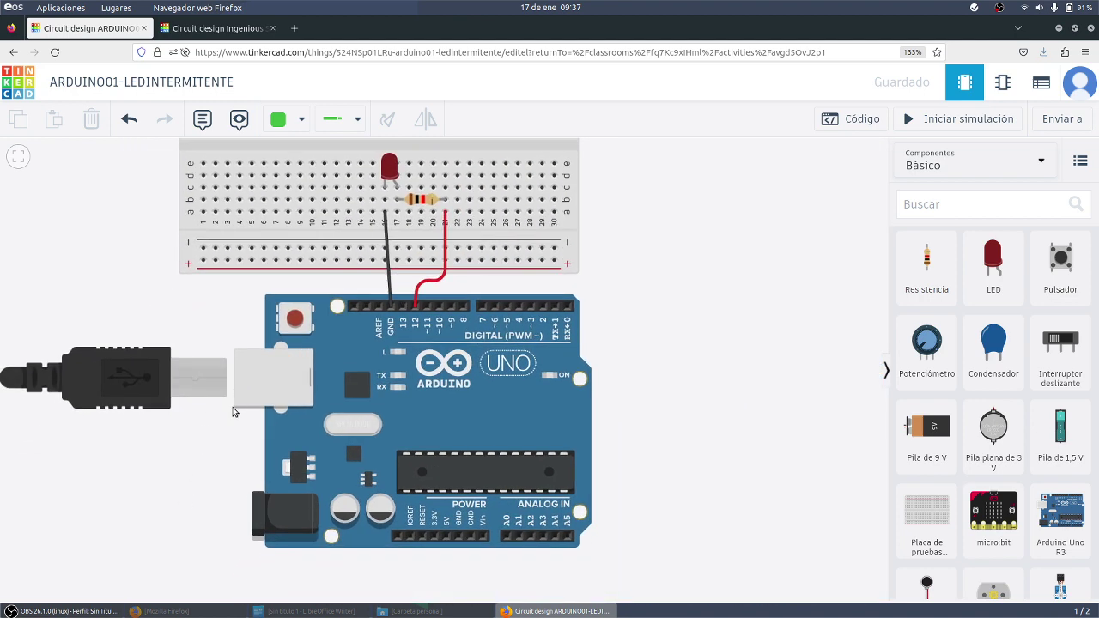
{"action": "scroll", "coordinate": [505, 301], "scroll_direction": "up", "scroll_amount": 3}
{"action": "scroll", "coordinate": [797, 413], "scroll_direction": "down", "scroll_amount": 2}
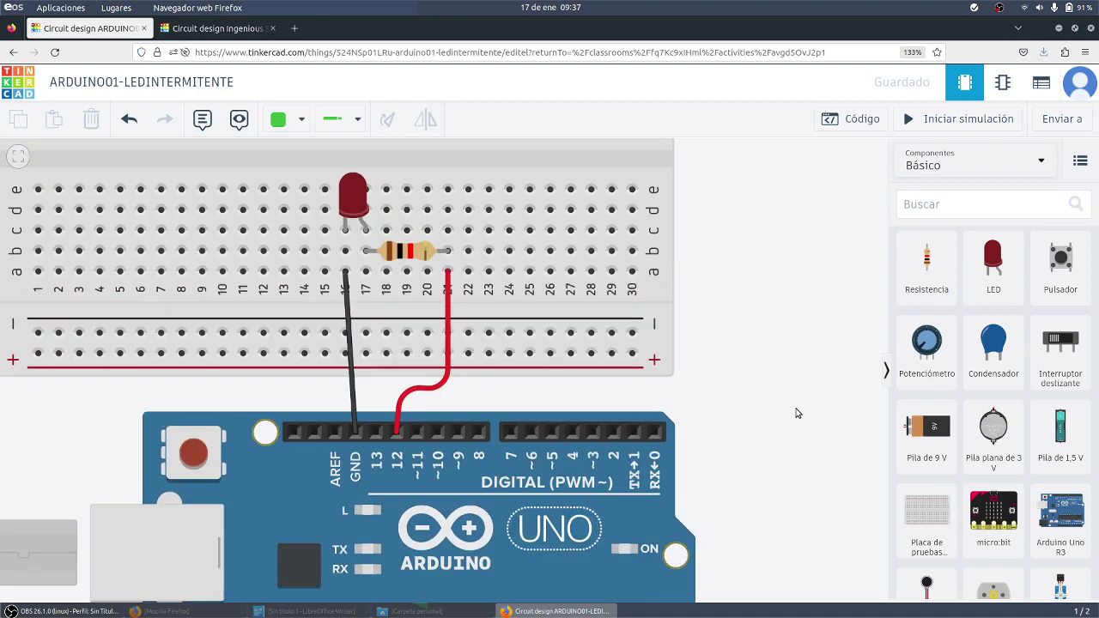
Examine how the LED and resistor on the breadboard are wired to the Arduino's GND and pin 12
{"action": "scroll", "coordinate": [765, 375], "scroll_direction": "up", "scroll_amount": 2}
{"action": "scroll", "coordinate": [750, 389], "scroll_direction": "up", "scroll_amount": 2}
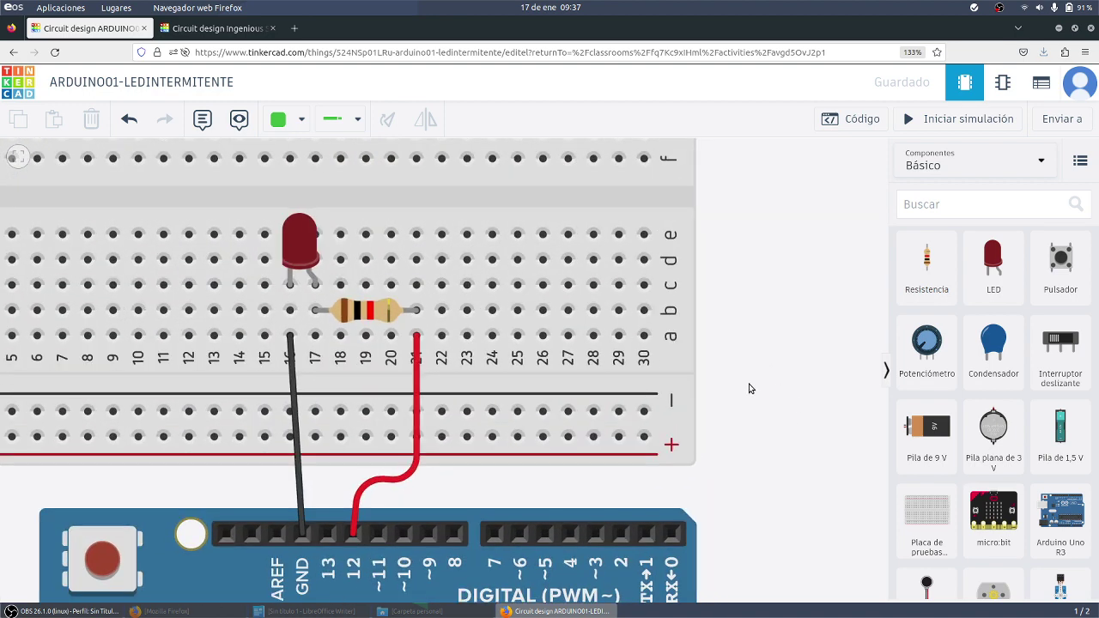
{"action": "scroll", "coordinate": [750, 389], "scroll_direction": "down", "scroll_amount": 1}
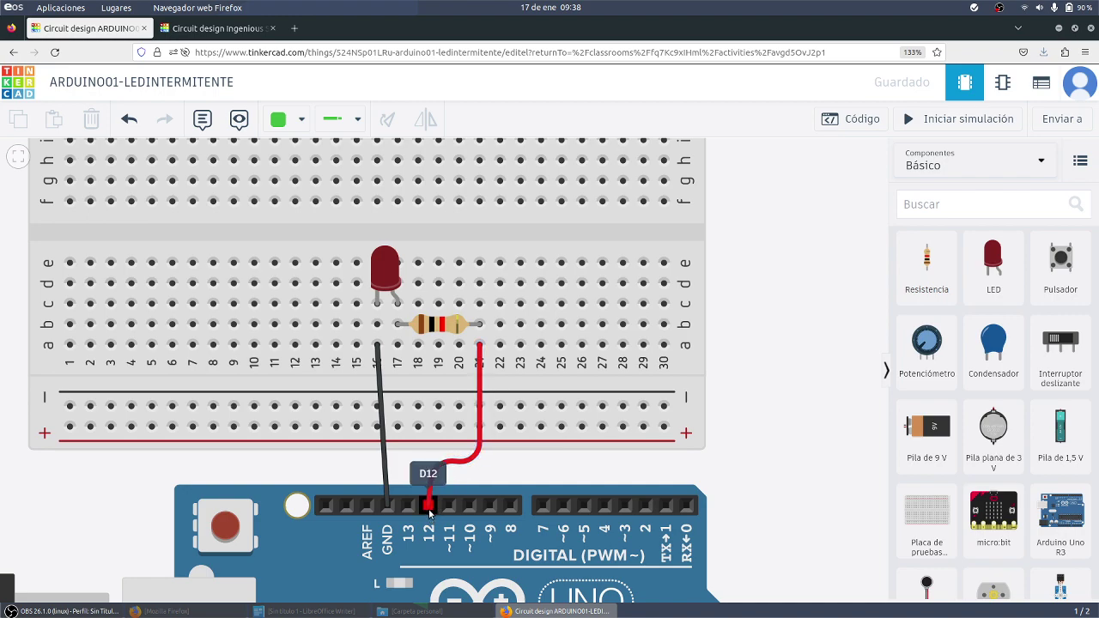
{"action": "scroll", "coordinate": [429, 512], "scroll_direction": "down", "scroll_amount": 2}
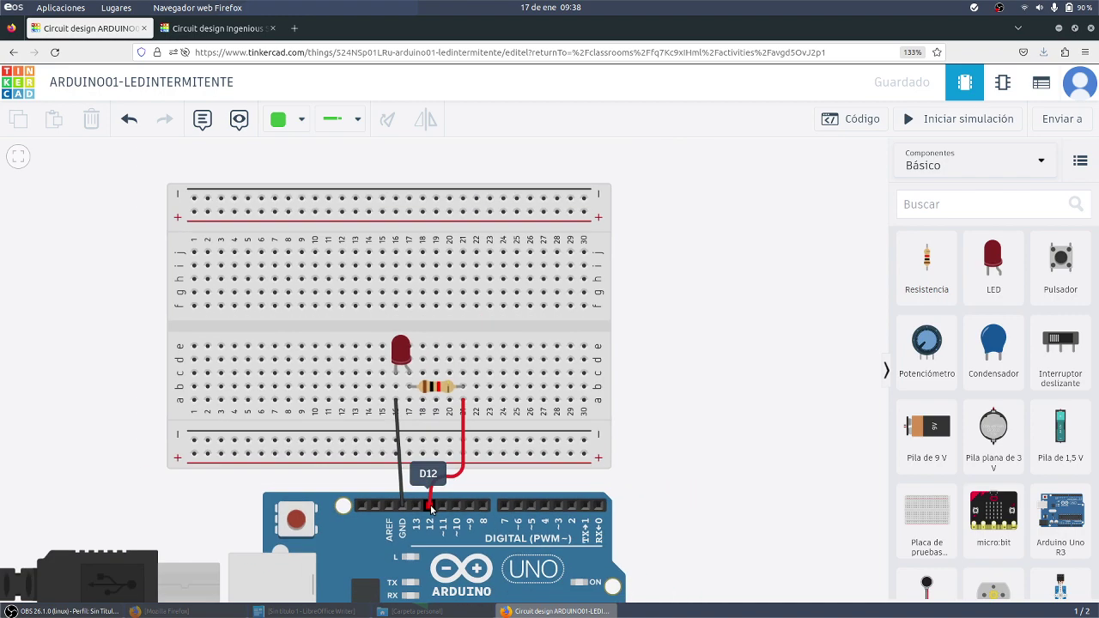
{"action": "scroll", "coordinate": [431, 509], "scroll_direction": "up", "scroll_amount": 3}
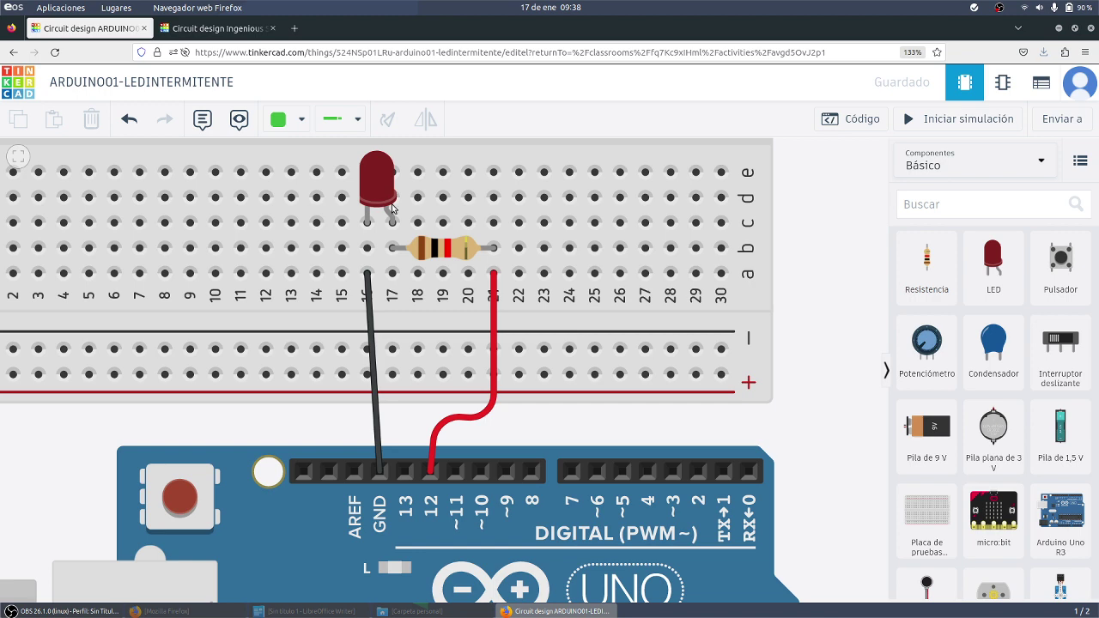
{"action": "scroll", "coordinate": [468, 267], "scroll_direction": "down", "scroll_amount": 2}
{"action": "scroll", "coordinate": [468, 267], "scroll_direction": "down", "scroll_amount": 2}
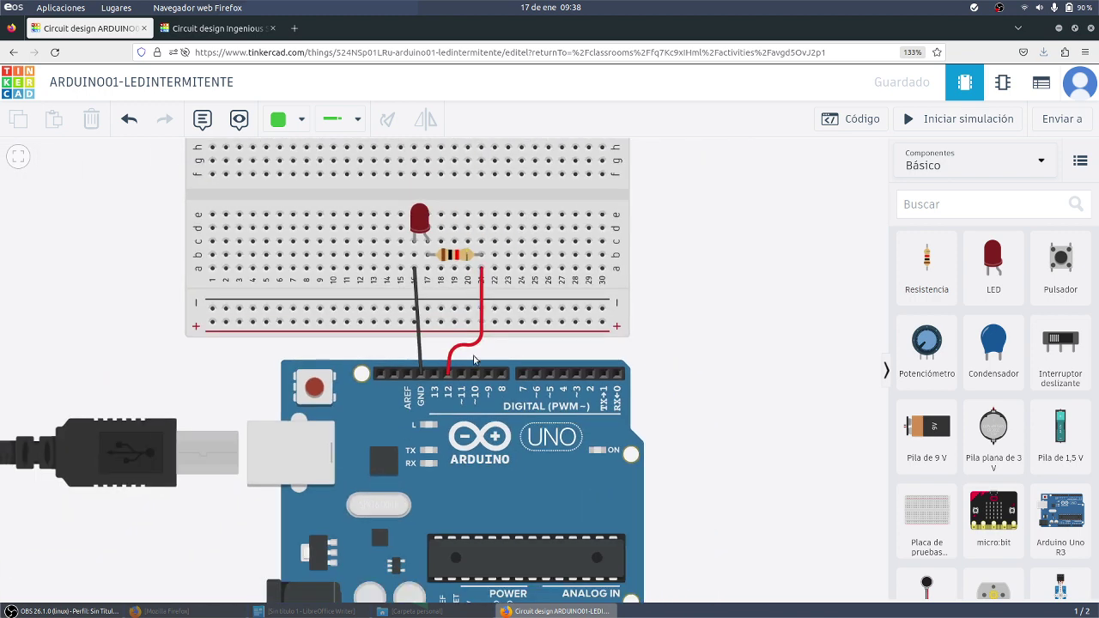
{"action": "scroll", "coordinate": [474, 359], "scroll_direction": "up", "scroll_amount": 1}
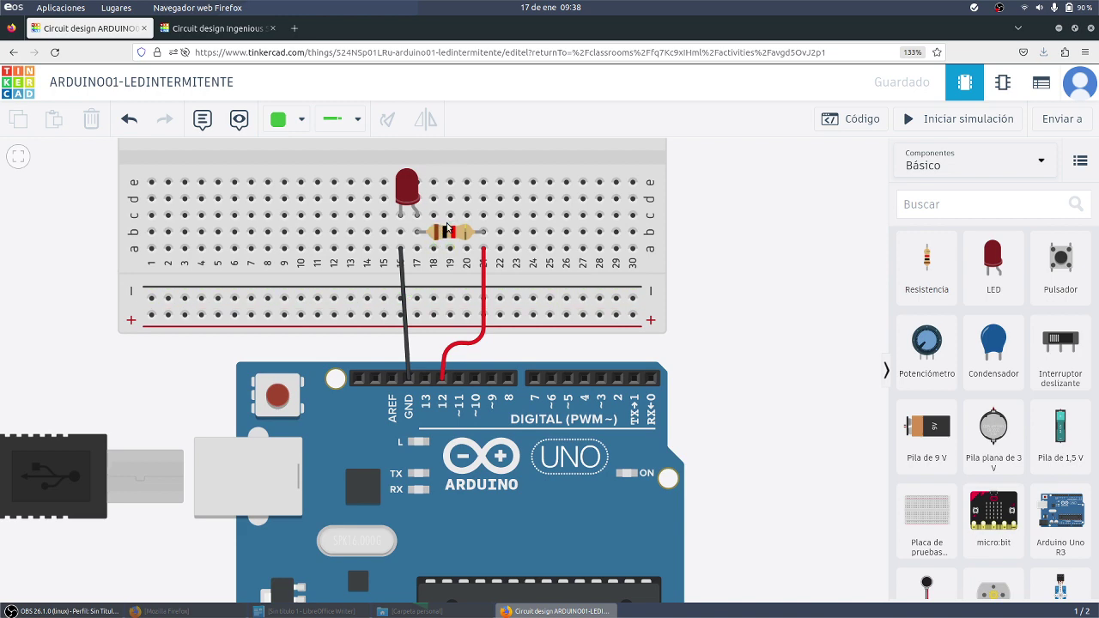
Switch to the empty Ingenious Snaget design, dismiss the micro:bit notice, and place a breadboard with an Arduino Uno R3 below it
{"action": "left_click", "coordinate": [219, 33]}
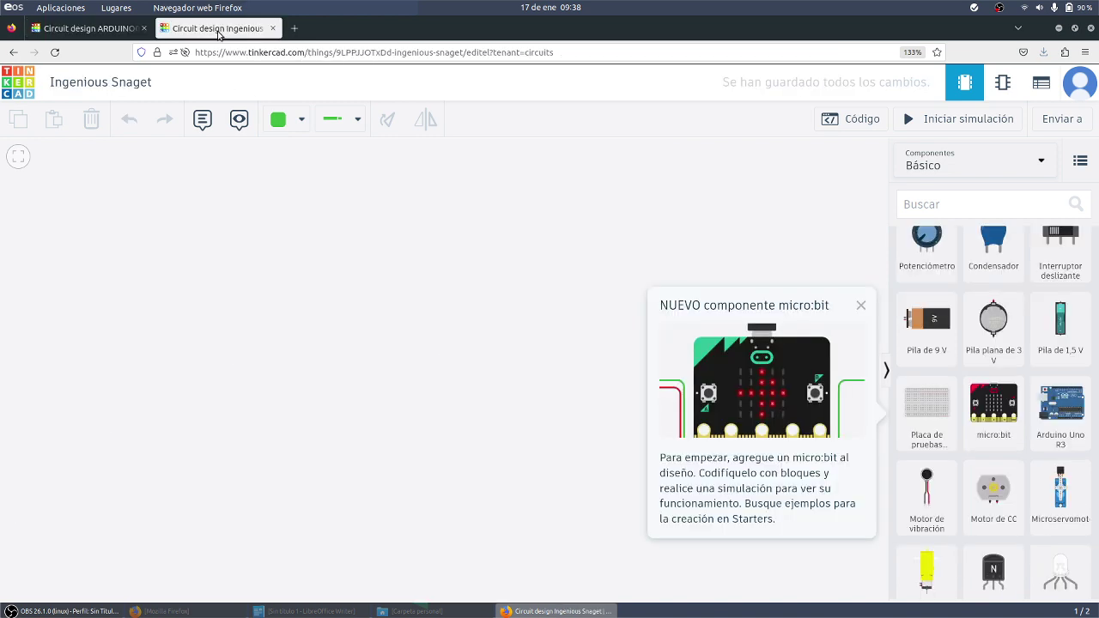
{"action": "left_click", "coordinate": [862, 308]}
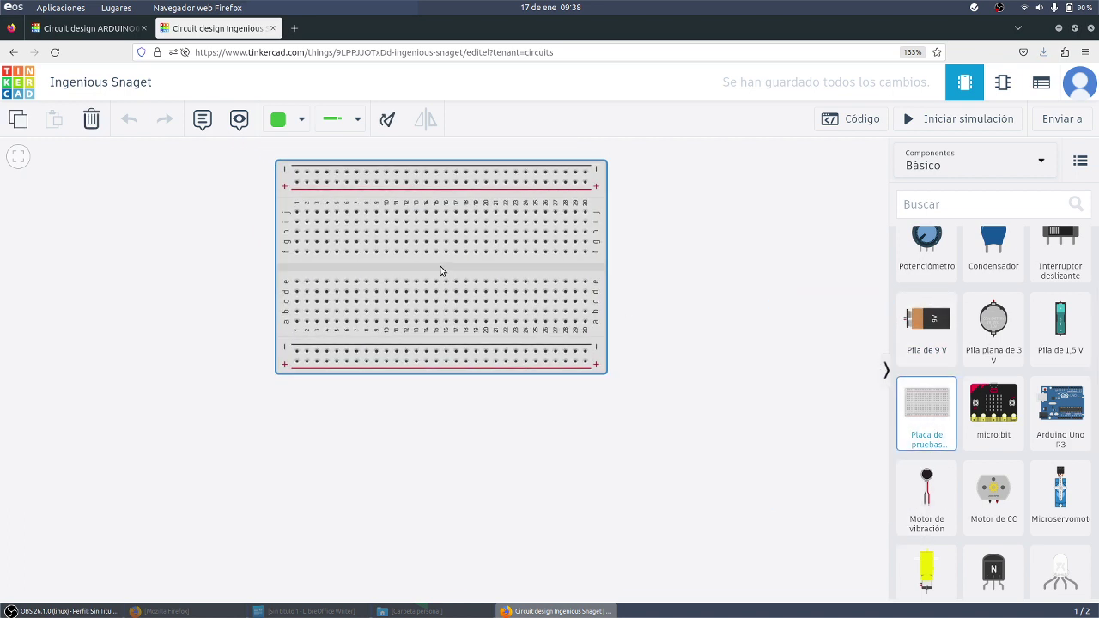
{"action": "left_click", "coordinate": [443, 272]}
{"action": "left_click", "coordinate": [1061, 411]}
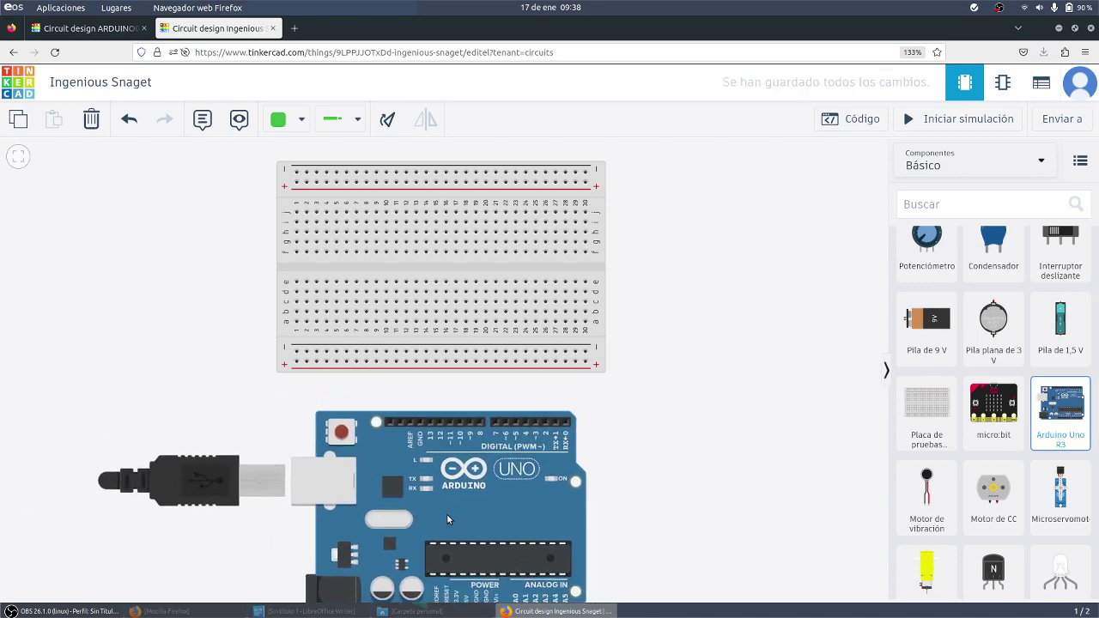
{"action": "left_click", "coordinate": [467, 498]}
Place a red LED on the breadboard with its legs in holes c10 and c11
{"action": "scroll", "coordinate": [471, 492], "scroll_direction": "up", "scroll_amount": 2}
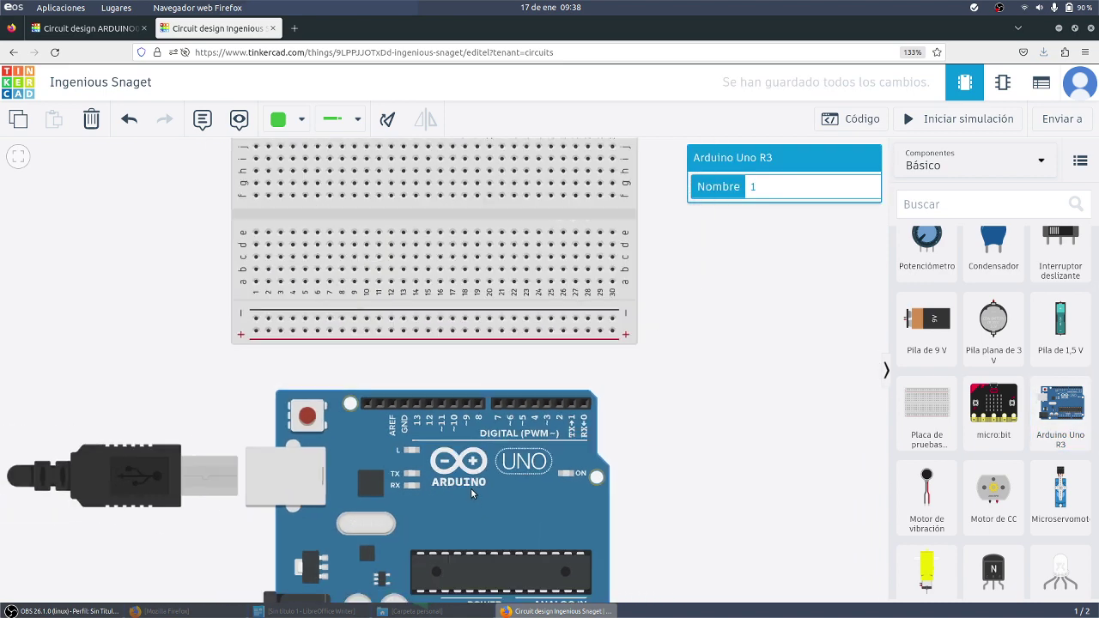
{"action": "scroll", "coordinate": [944, 387], "scroll_direction": "up", "scroll_amount": 2}
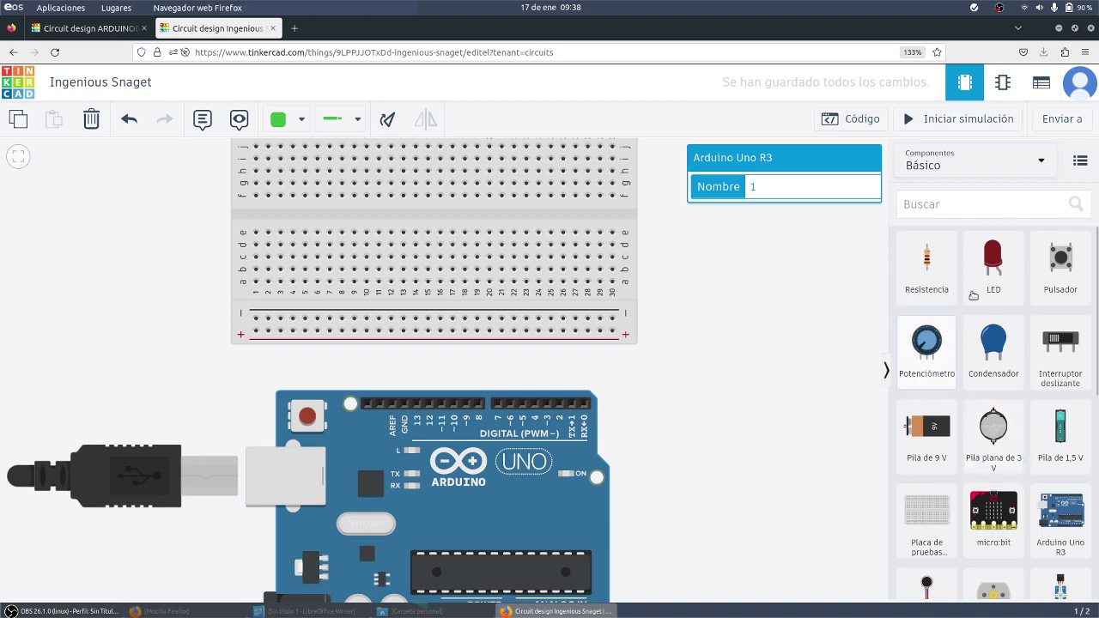
{"action": "left_click_drag", "start_coordinate": [993, 262], "coordinate": [376, 256]}
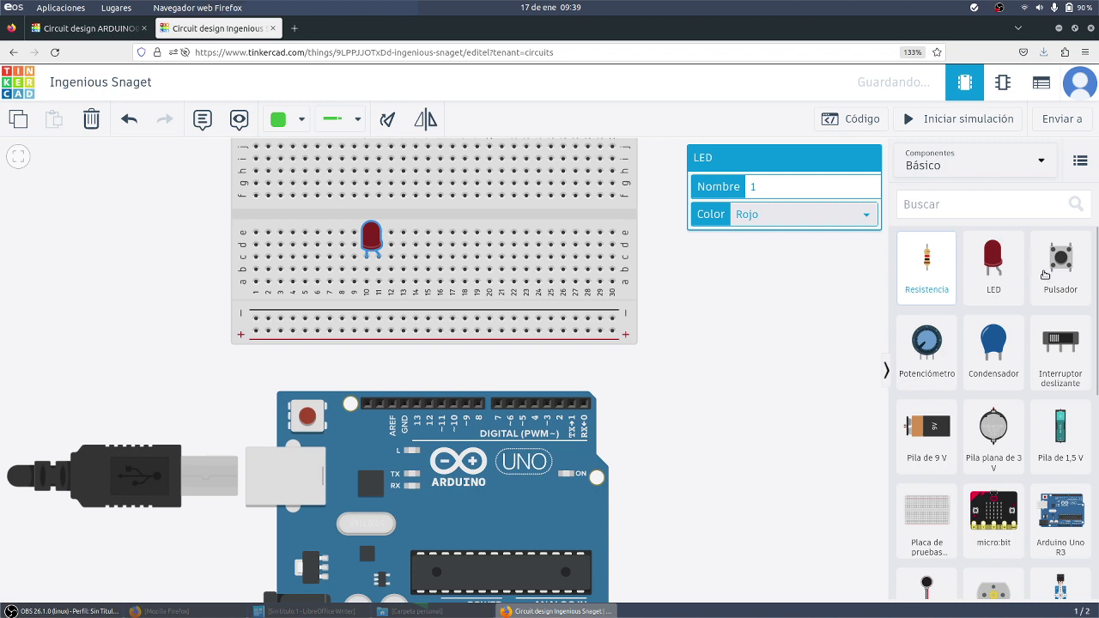
Add a resistor to the lower half of the breadboard, away from the LED, and rotate it until it lies horizontally
{"action": "left_click", "coordinate": [1043, 279]}
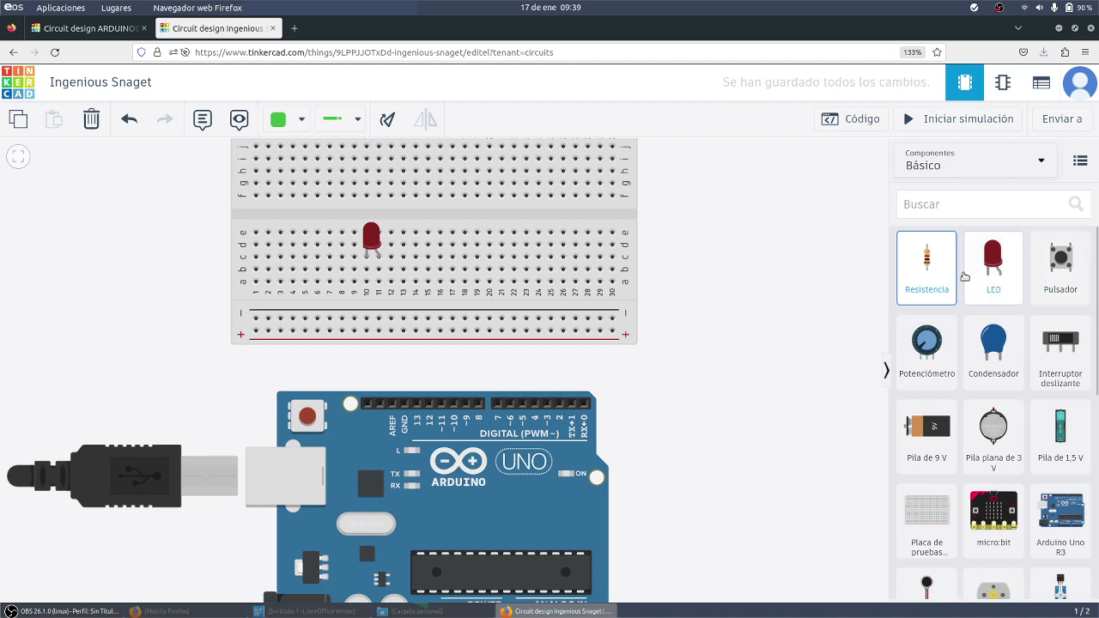
{"action": "left_click_drag", "start_coordinate": [910, 268], "coordinate": [502, 271]}
{"action": "scroll", "coordinate": [294, 194], "scroll_direction": "up", "scroll_amount": 3}
{"action": "scroll", "coordinate": [294, 194], "scroll_direction": "down", "scroll_amount": 2}
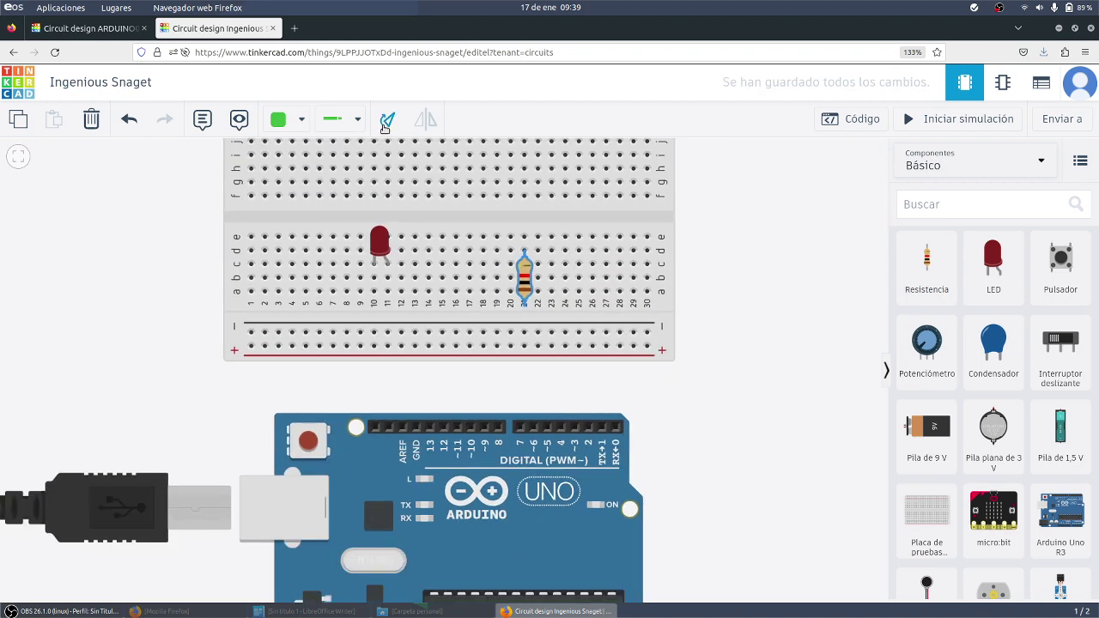
{"action": "left_click", "coordinate": [387, 124]}
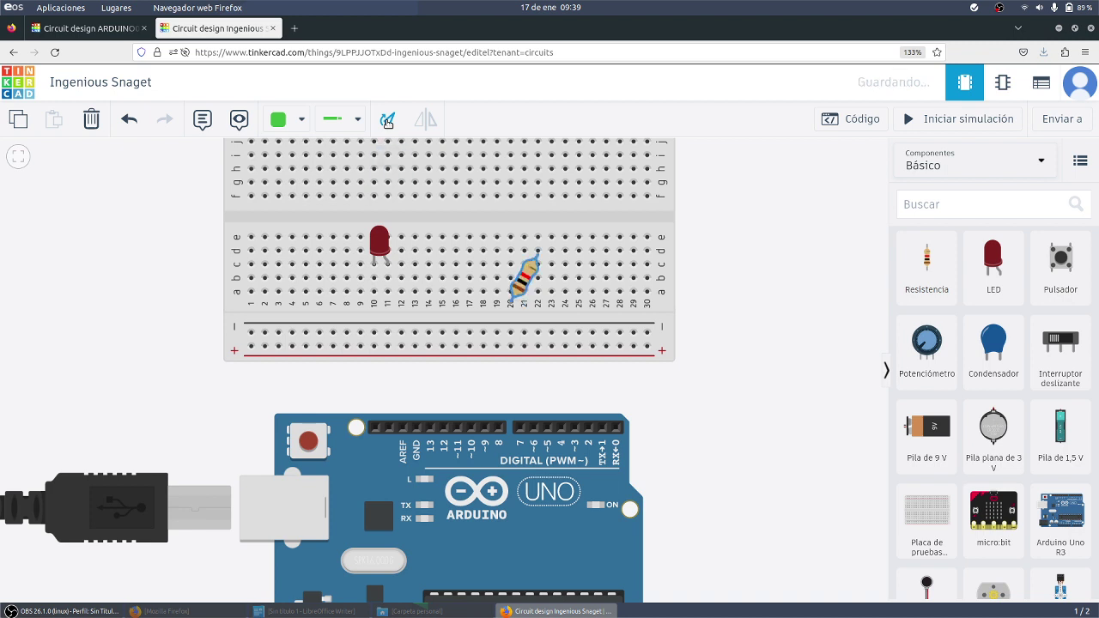
{"action": "left_click", "coordinate": [388, 122]}
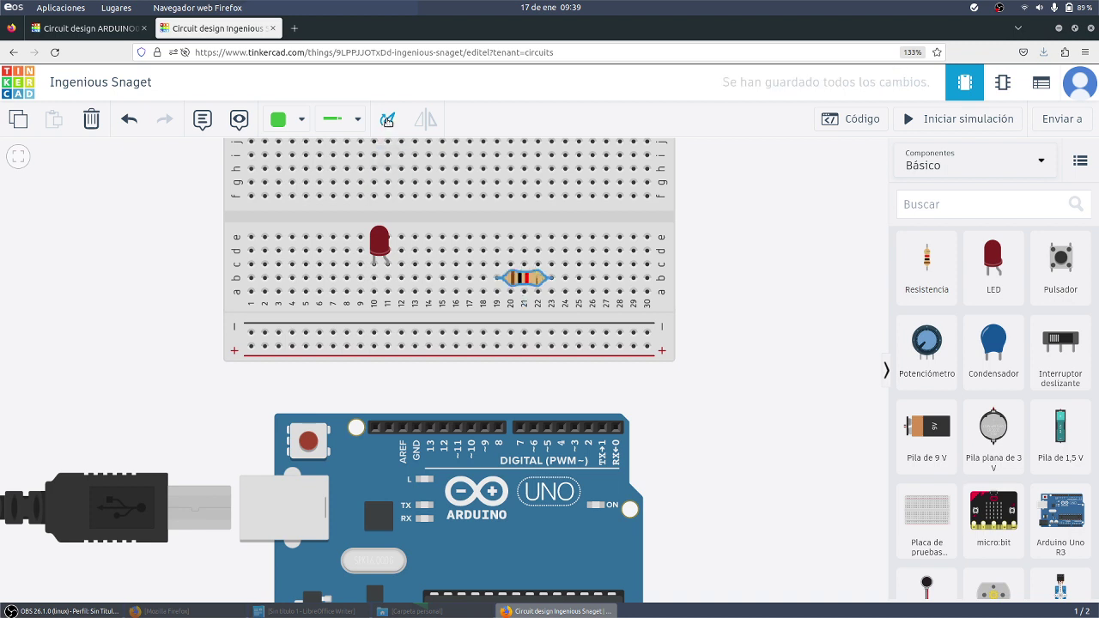
Move the resistor to row b so that it spans columns 11 to 15, in line with the LED's anode
{"action": "left_click_drag", "start_coordinate": [538, 268], "coordinate": [420, 292]}
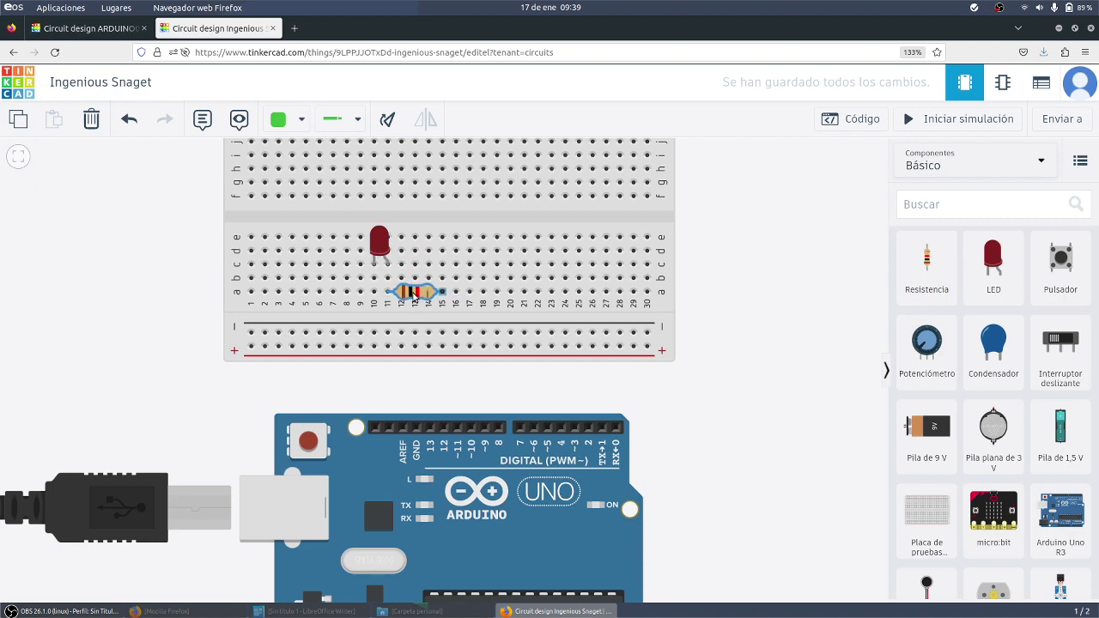
{"action": "scroll", "coordinate": [362, 287], "scroll_direction": "up", "scroll_amount": 3}
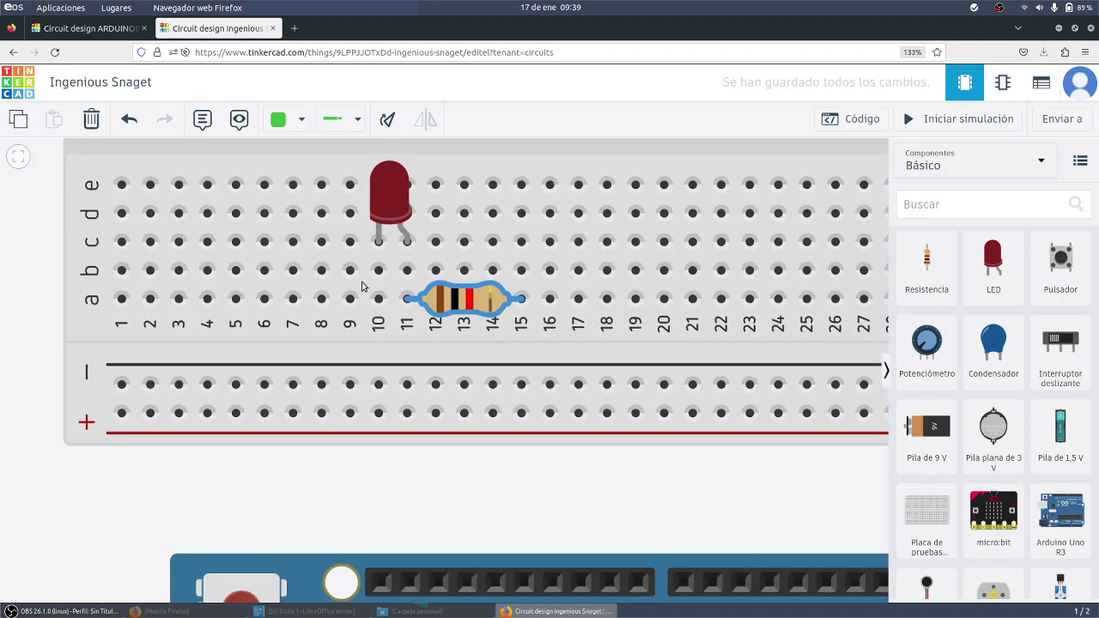
{"action": "left_click_drag", "start_coordinate": [460, 302], "coordinate": [455, 283]}
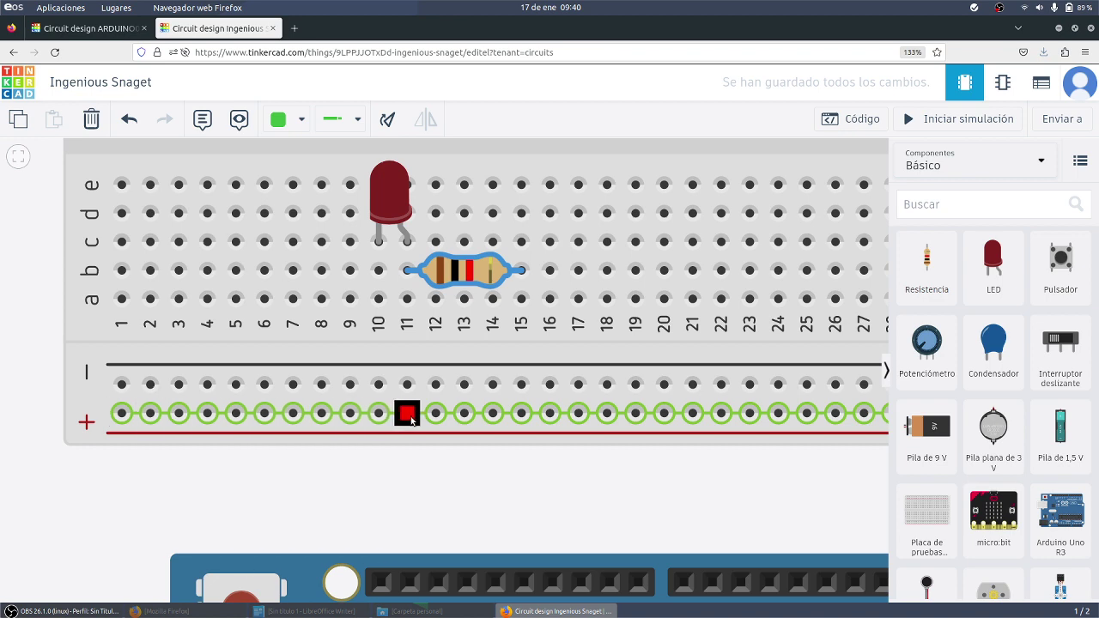
Wire the Arduino's digital pin 12 to breadboard hole a15, in the column of the resistor's free end
{"action": "scroll", "coordinate": [440, 378], "scroll_direction": "down", "scroll_amount": 1}
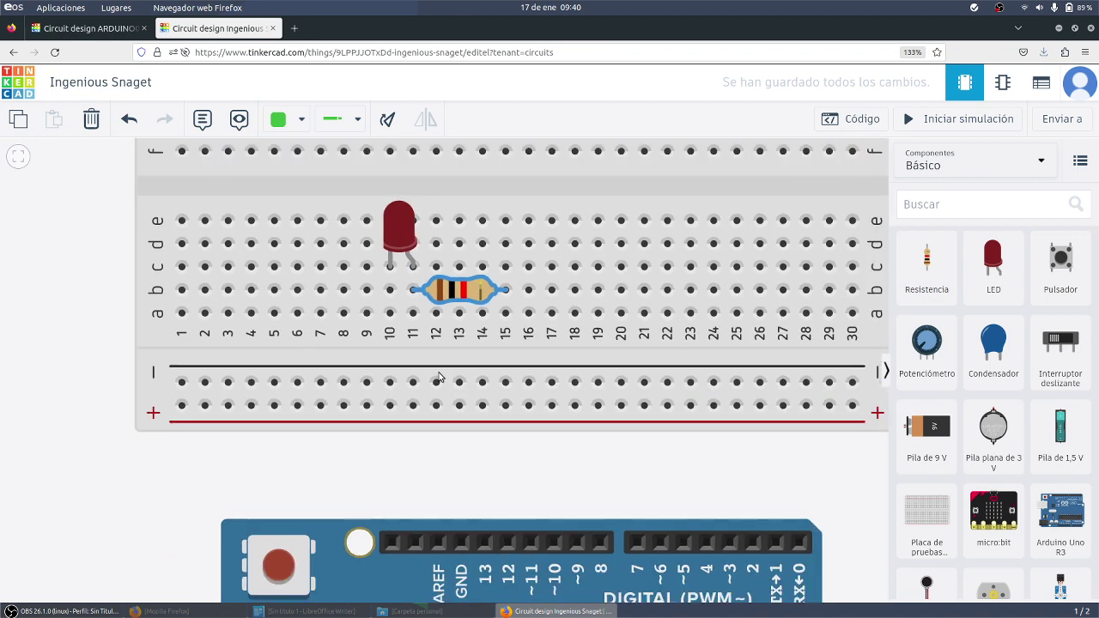
{"action": "left_click_drag", "start_coordinate": [441, 454], "coordinate": [326, 400]}
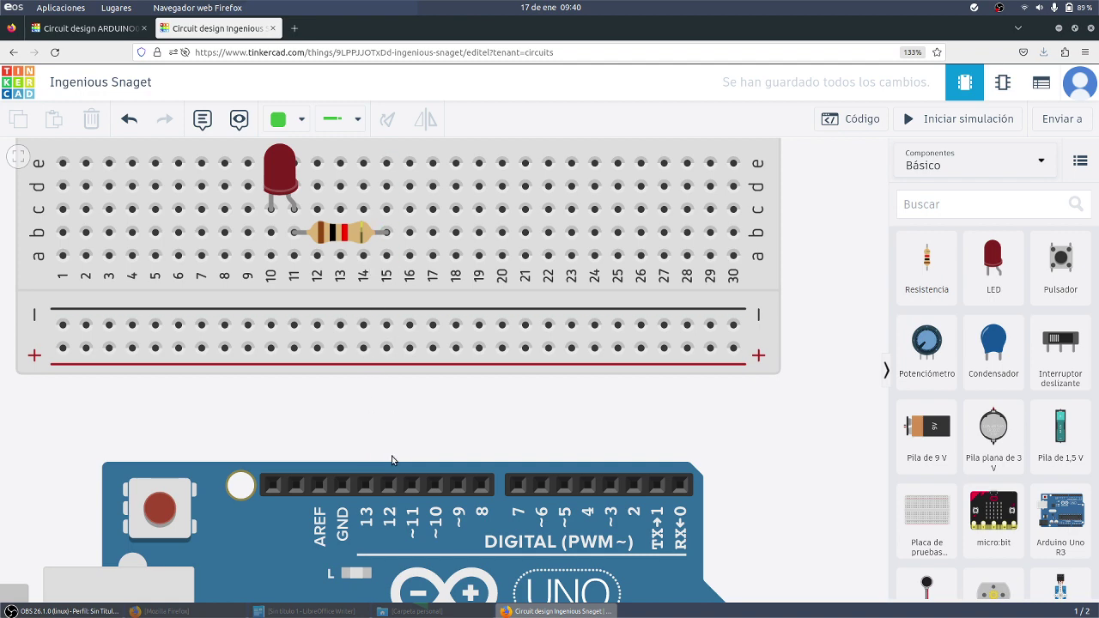
{"action": "left_click", "coordinate": [389, 485]}
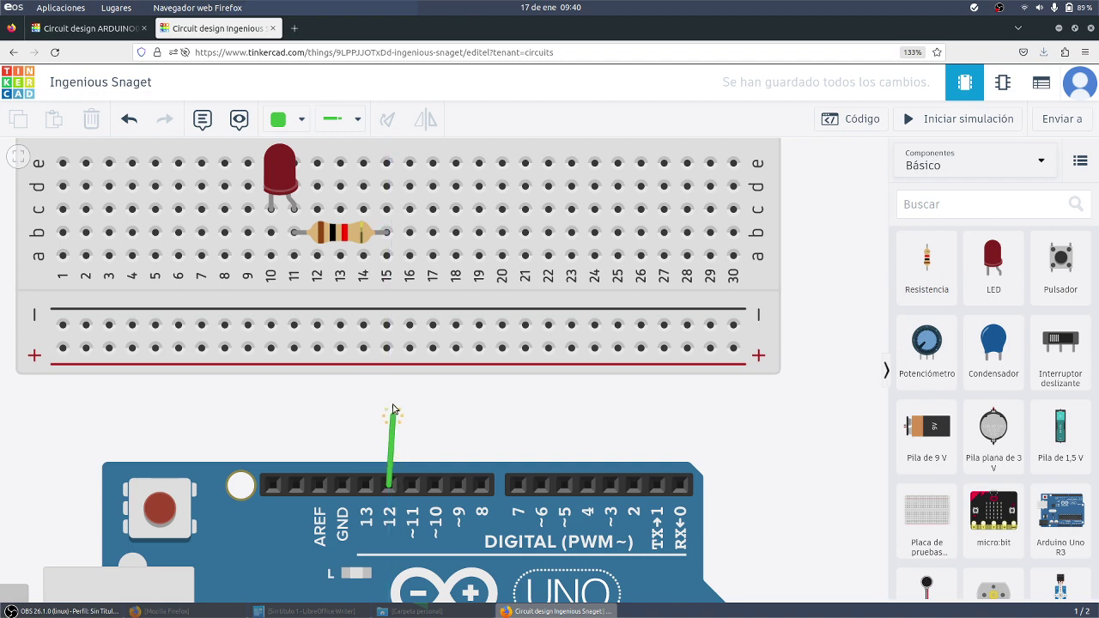
{"action": "left_click", "coordinate": [388, 255]}
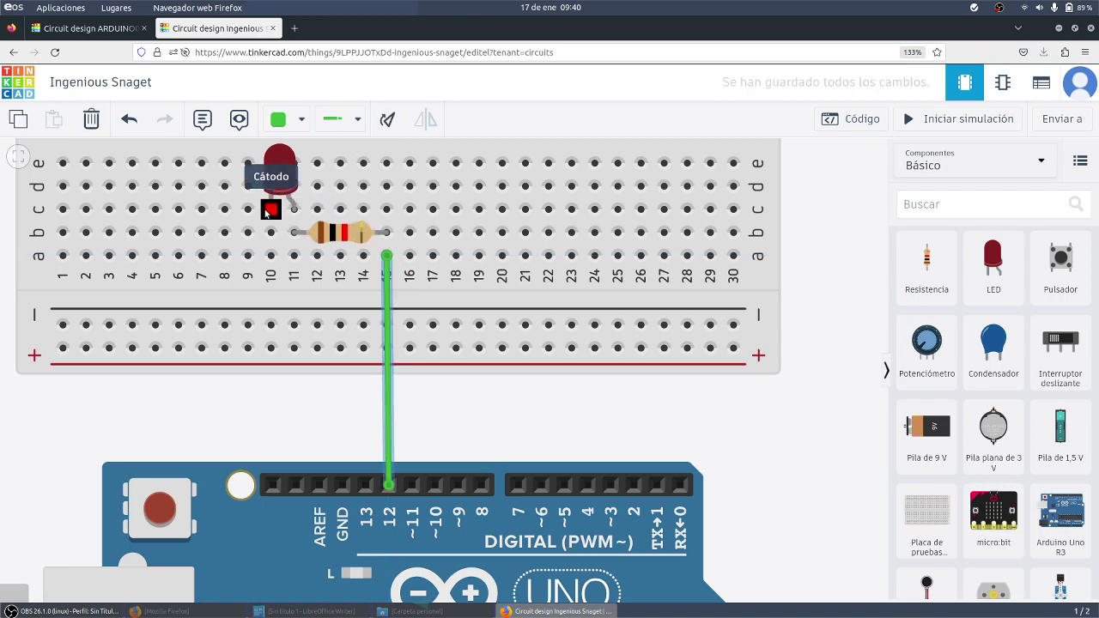
Wire breadboard hole a10, in the column of the LED's cathode, to the Arduino's GND pin
{"action": "left_click", "coordinate": [271, 256]}
{"action": "left_click", "coordinate": [272, 256]}
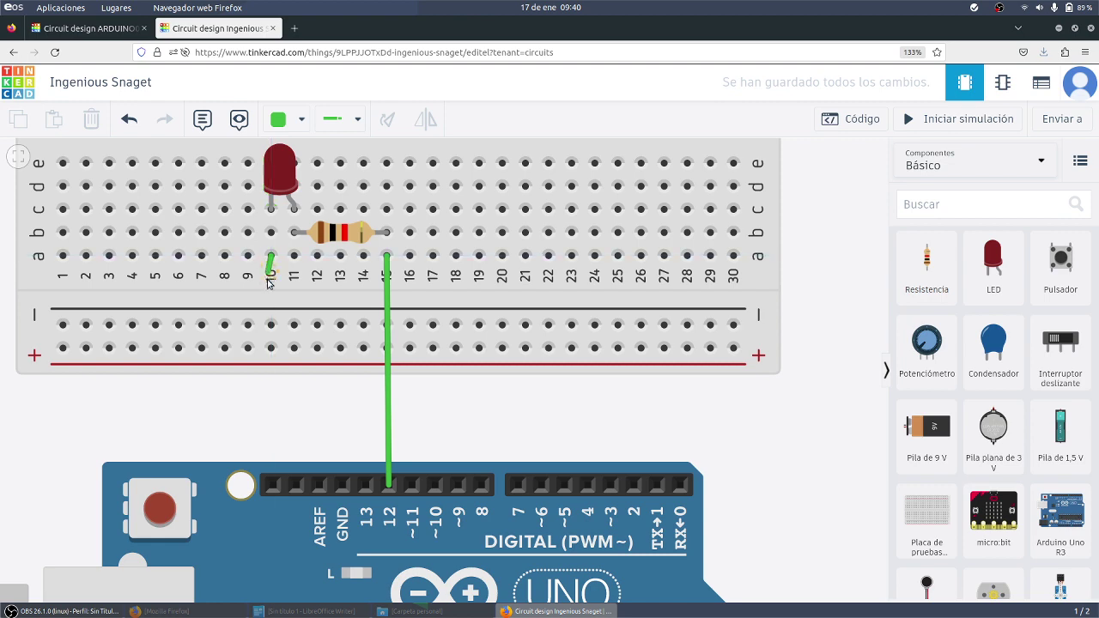
{"action": "left_click", "coordinate": [342, 486]}
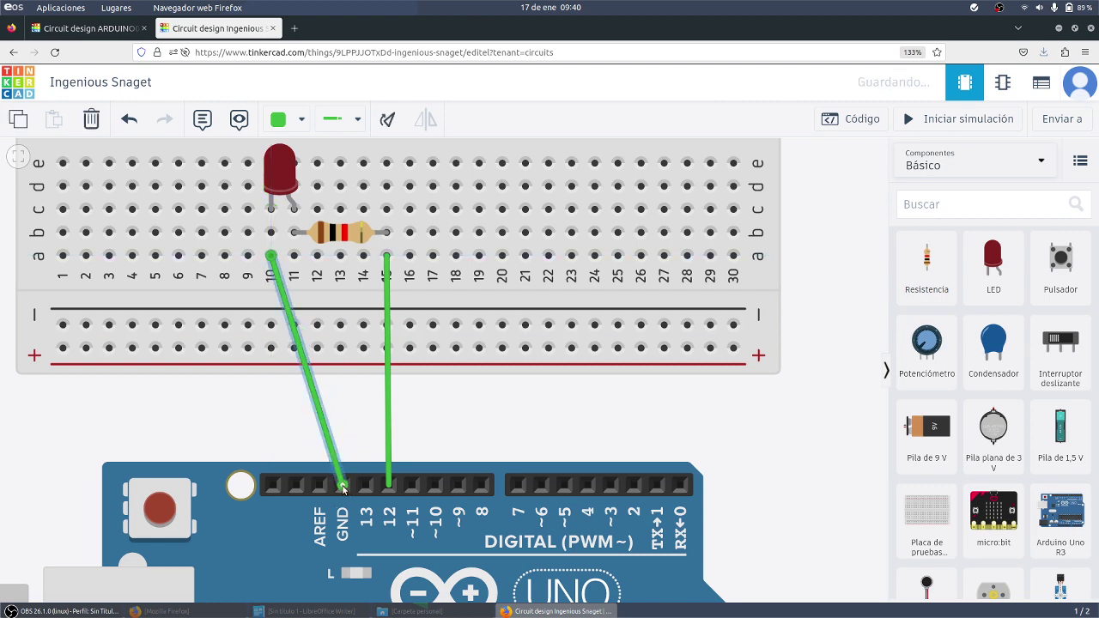
Colour the GND wire black (Negro) and the wire to pin 12 red (Rojo)
{"action": "left_click", "coordinate": [357, 119]}
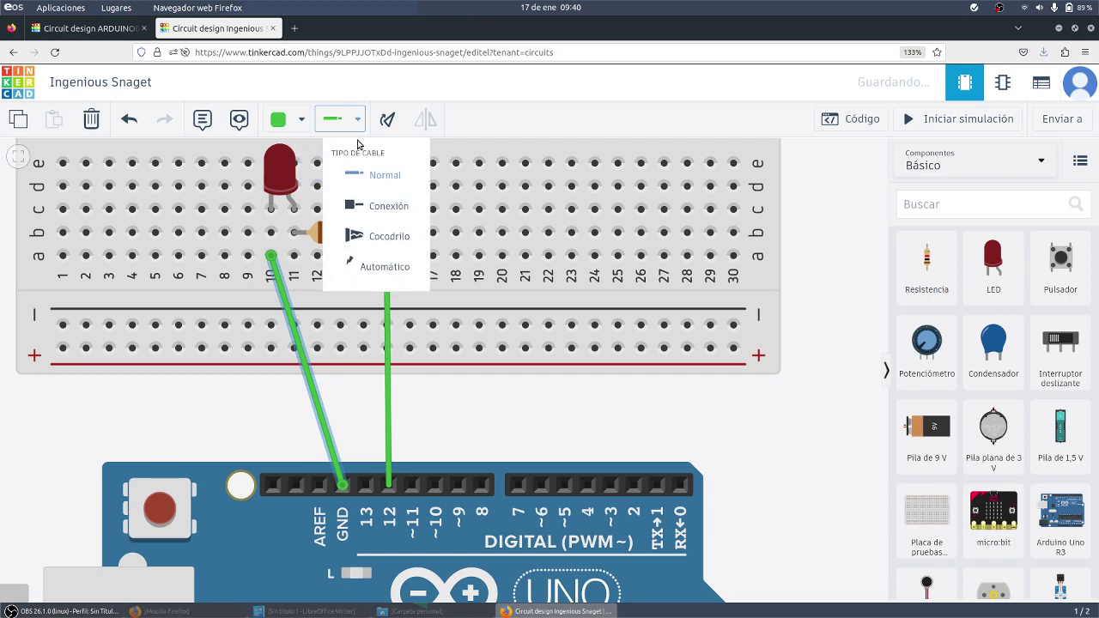
{"action": "left_click", "coordinate": [301, 121]}
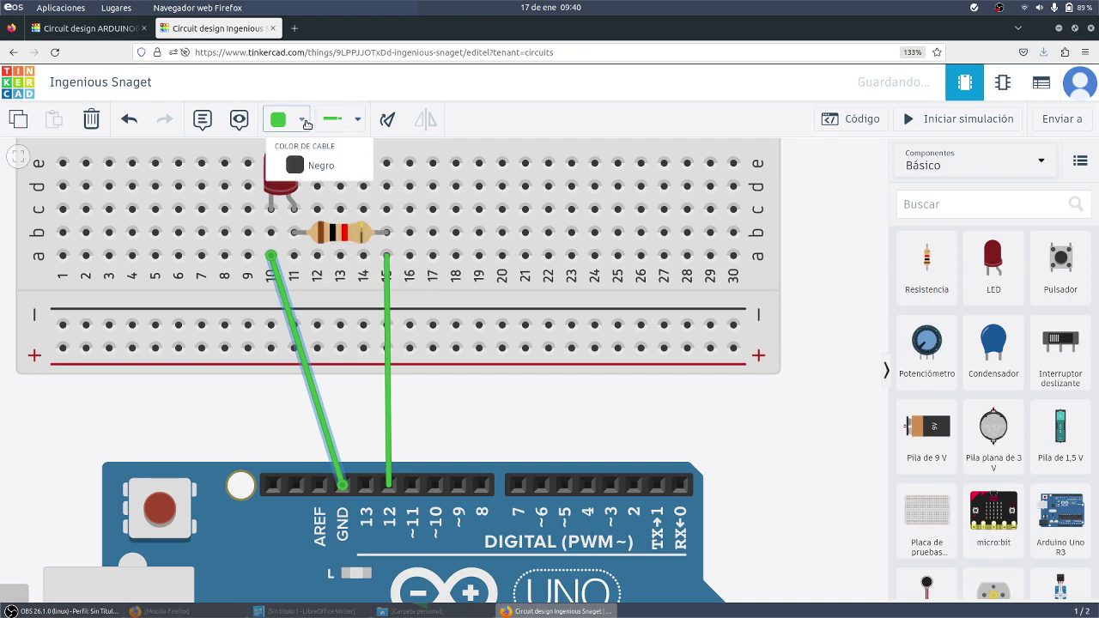
{"action": "left_click", "coordinate": [320, 171]}
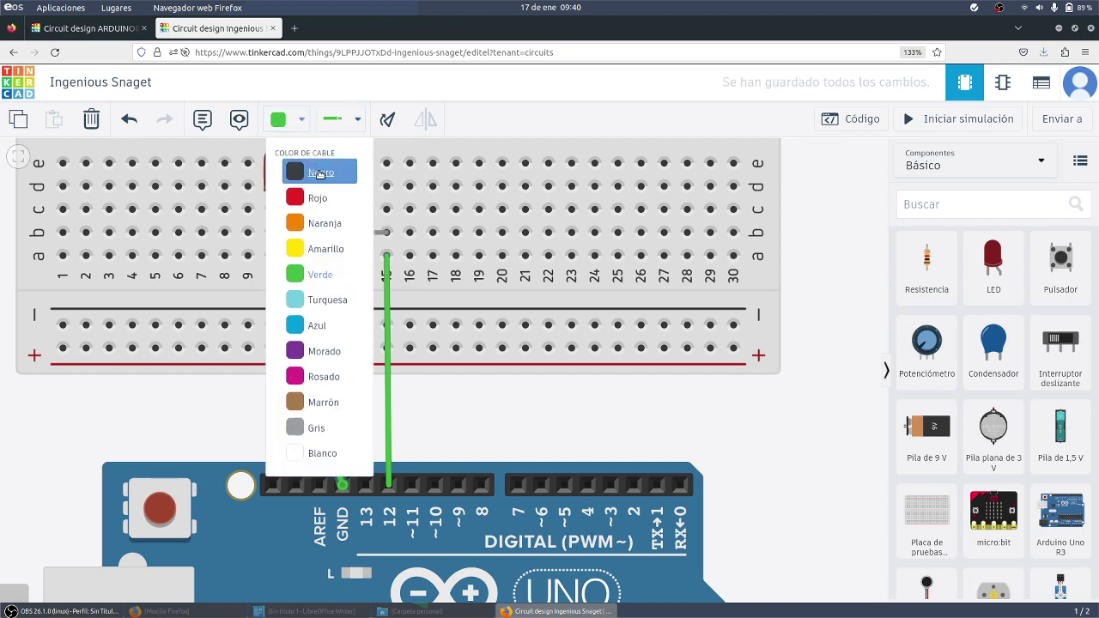
{"action": "left_click", "coordinate": [391, 334]}
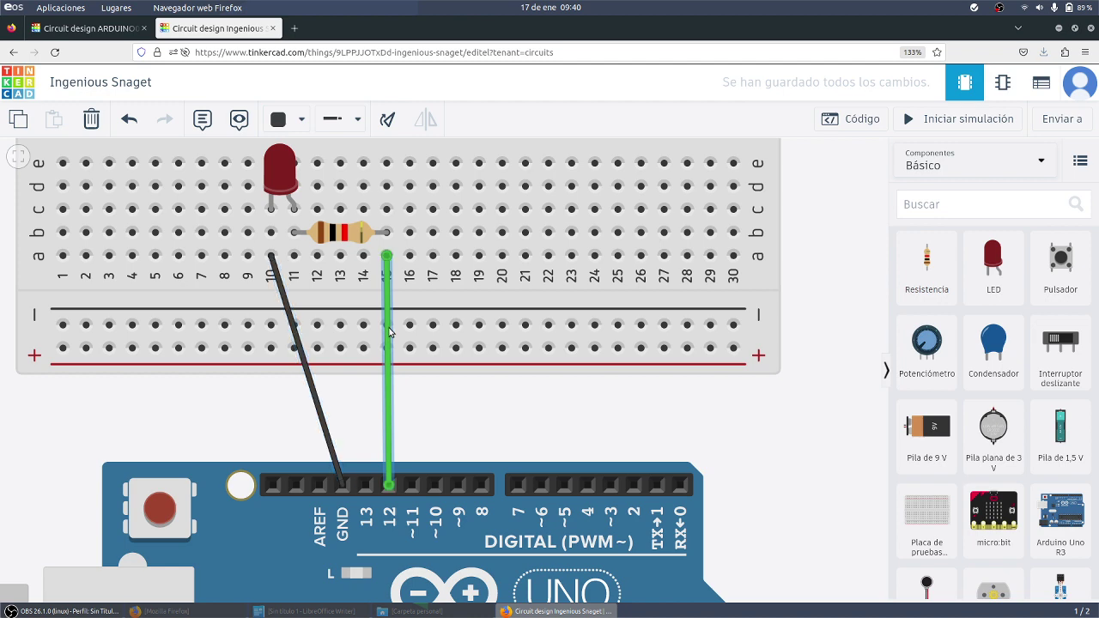
{"action": "left_click", "coordinate": [302, 123]}
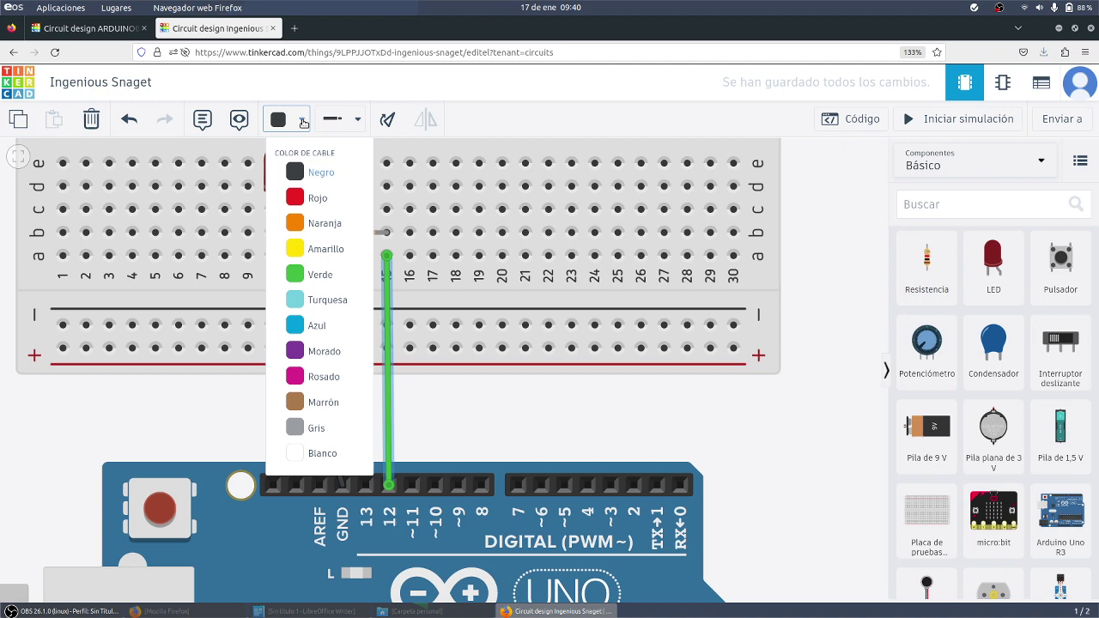
{"action": "left_click", "coordinate": [314, 195]}
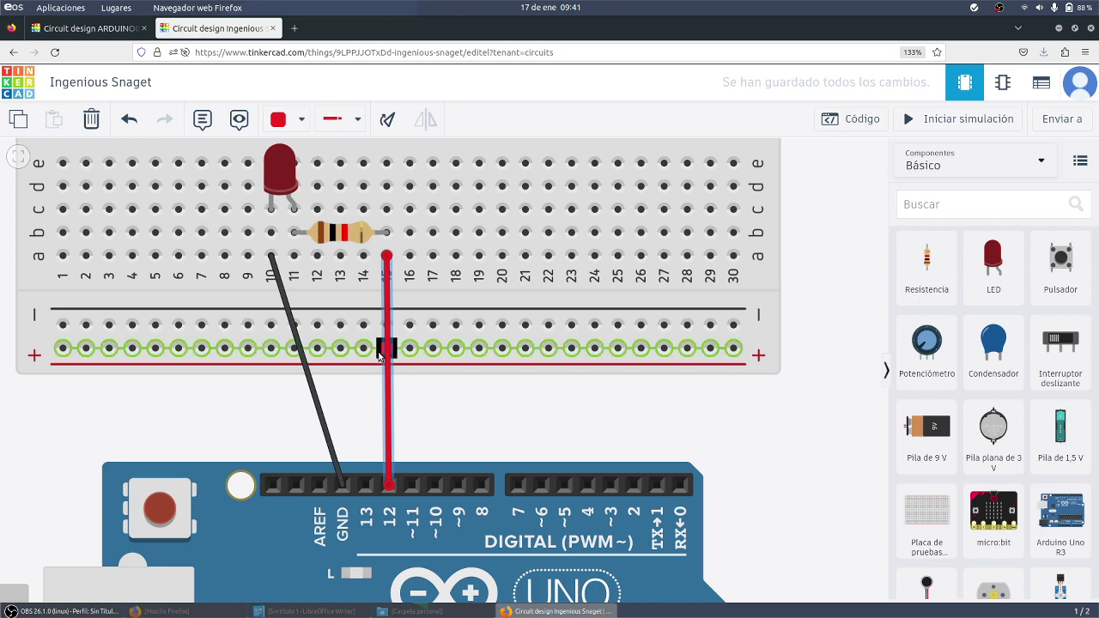
Move the breadboard with its mounted parts, and place the Arduino Uno just below the breadboard so the two do not overlap
{"action": "scroll", "coordinate": [382, 347], "scroll_direction": "down", "scroll_amount": 2}
{"action": "scroll", "coordinate": [382, 347], "scroll_direction": "down", "scroll_amount": 1}
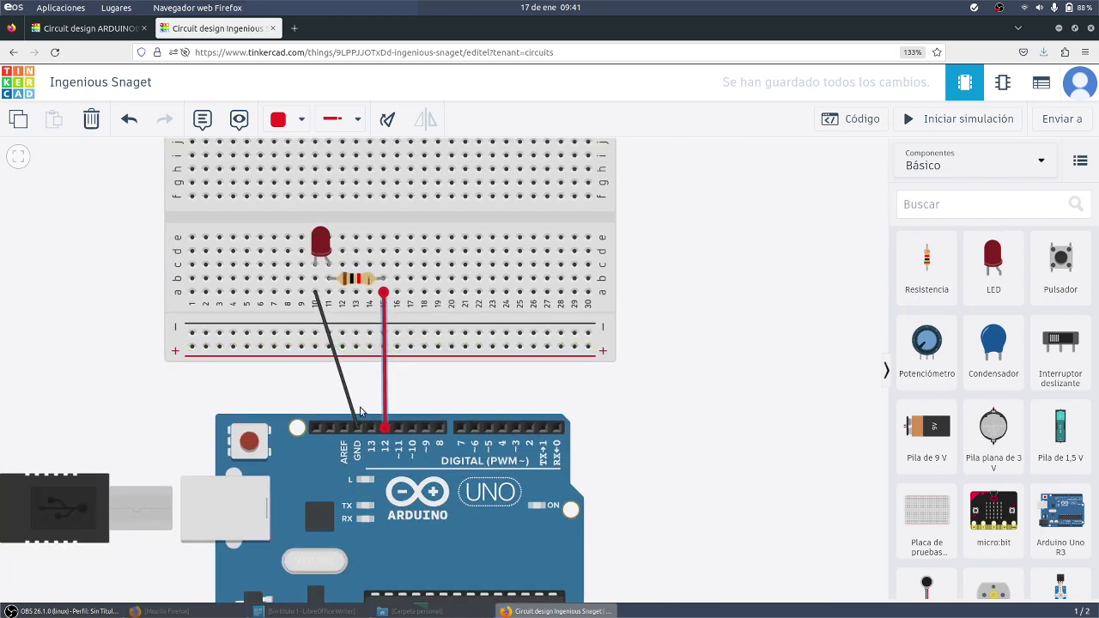
{"action": "scroll", "coordinate": [288, 384], "scroll_direction": "up", "scroll_amount": 2}
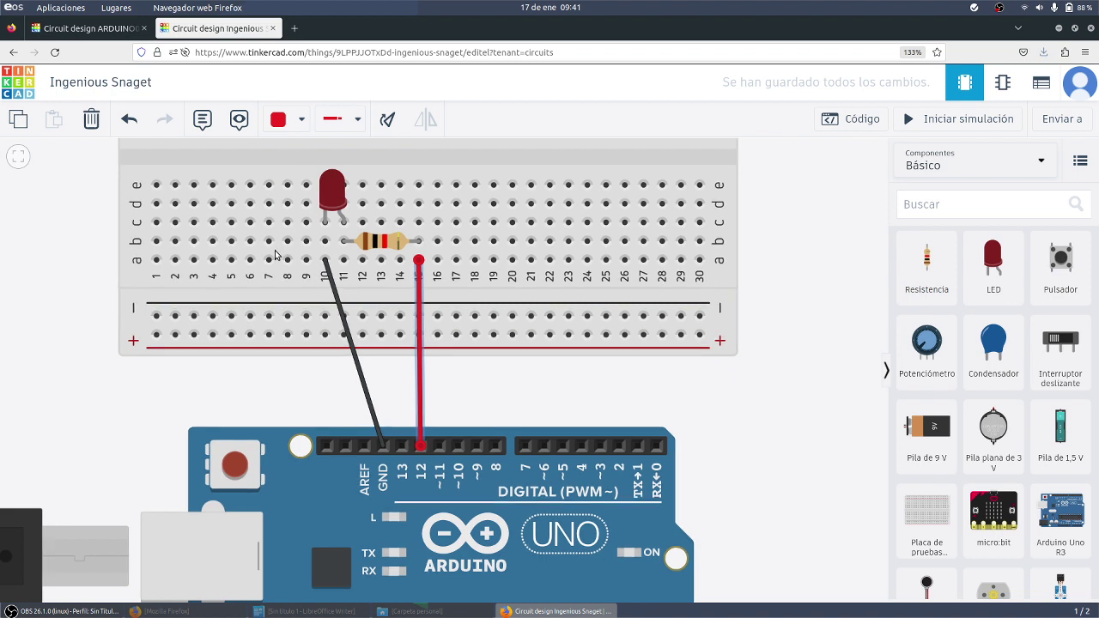
{"action": "left_click_drag", "start_coordinate": [275, 254], "coordinate": [90, 531]}
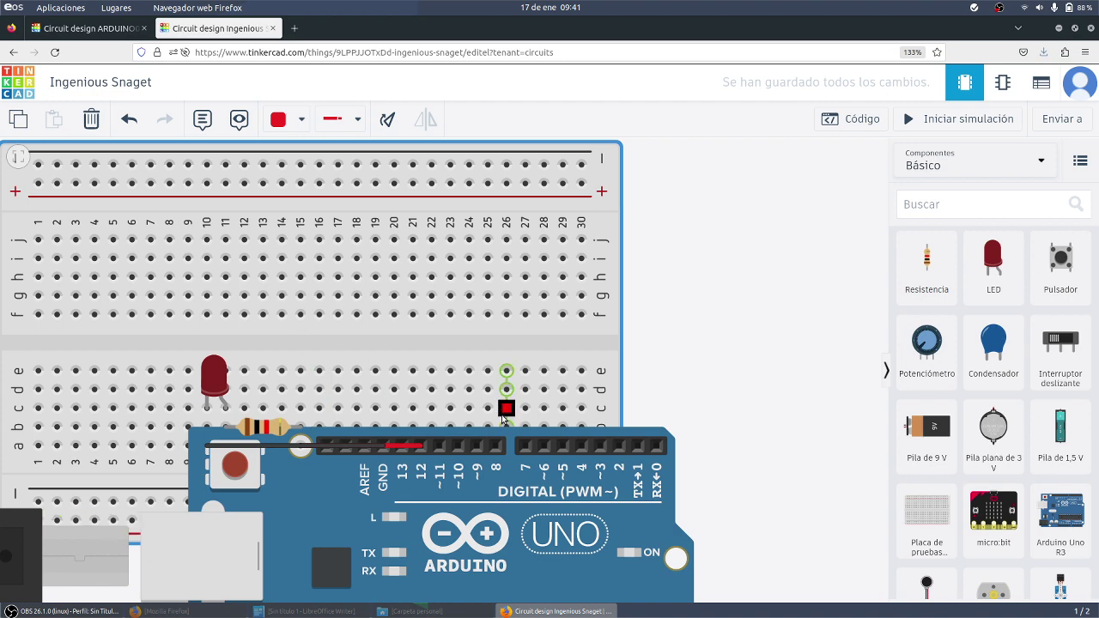
{"action": "scroll", "coordinate": [503, 417], "scroll_direction": "down", "scroll_amount": 3}
{"action": "left_click_drag", "start_coordinate": [471, 507], "coordinate": [376, 584]}
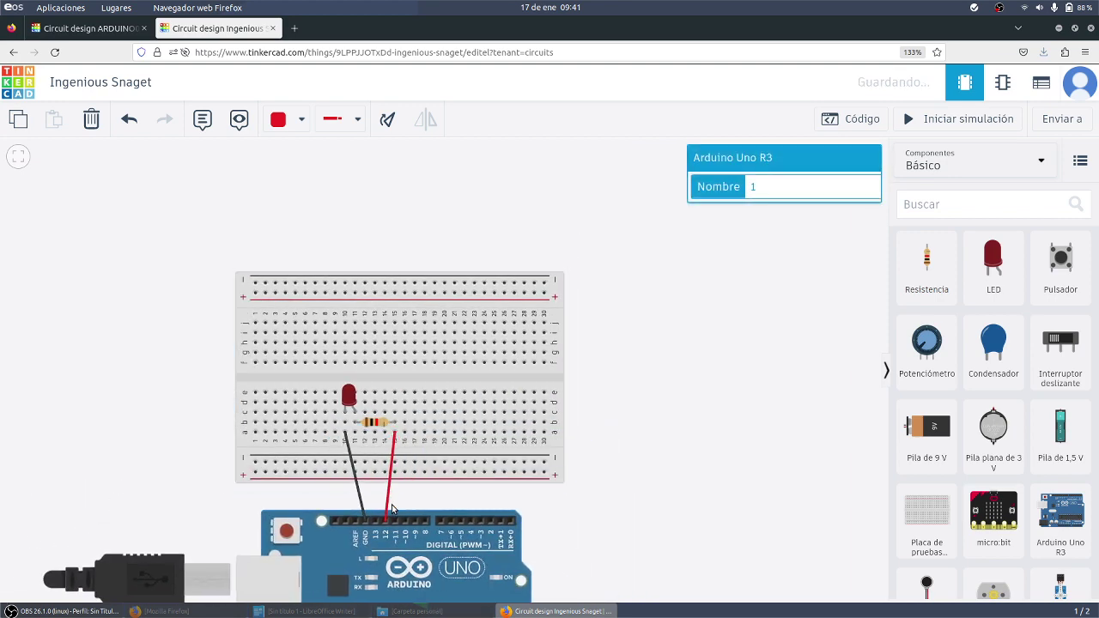
{"action": "scroll", "coordinate": [392, 509], "scroll_direction": "up", "scroll_amount": 3}
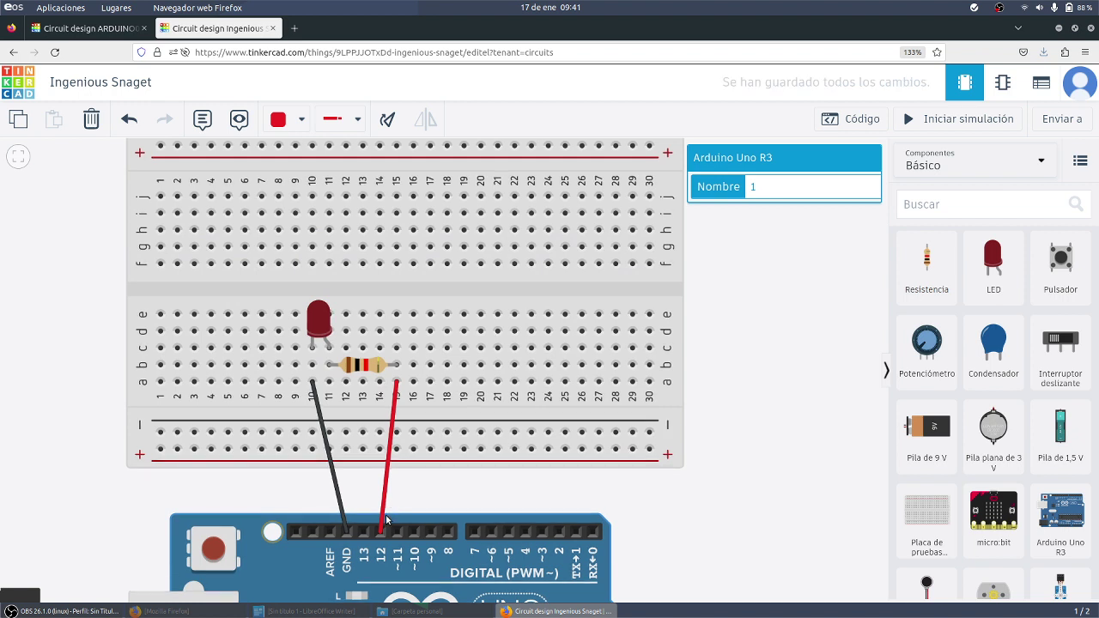
{"action": "scroll", "coordinate": [387, 517], "scroll_direction": "up", "scroll_amount": 2}
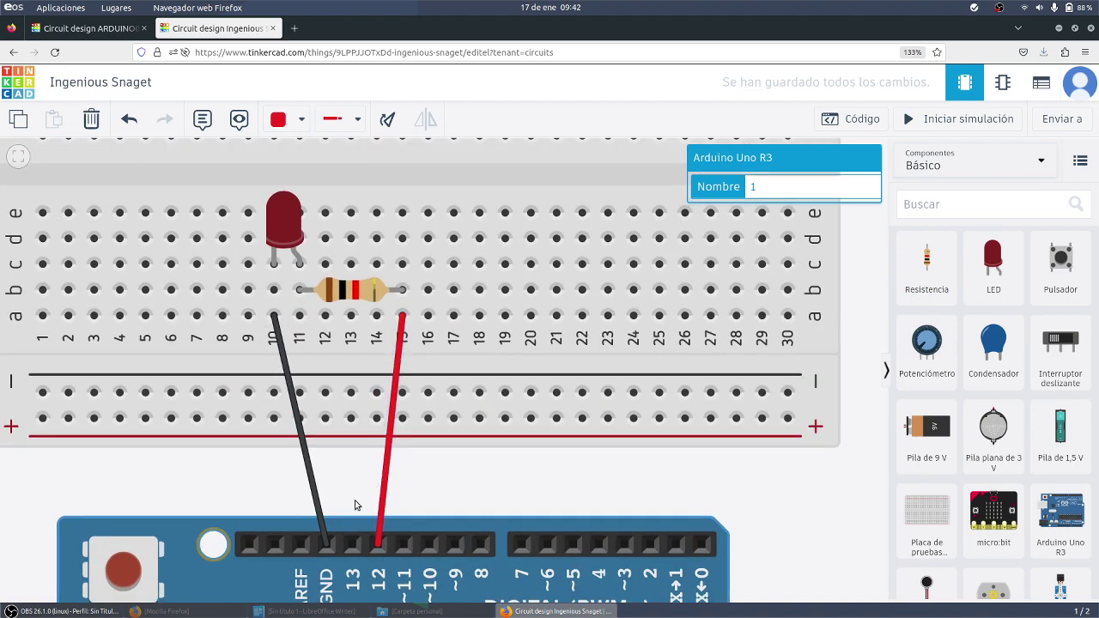
{"action": "scroll", "coordinate": [347, 500], "scroll_direction": "down", "scroll_amount": 2}
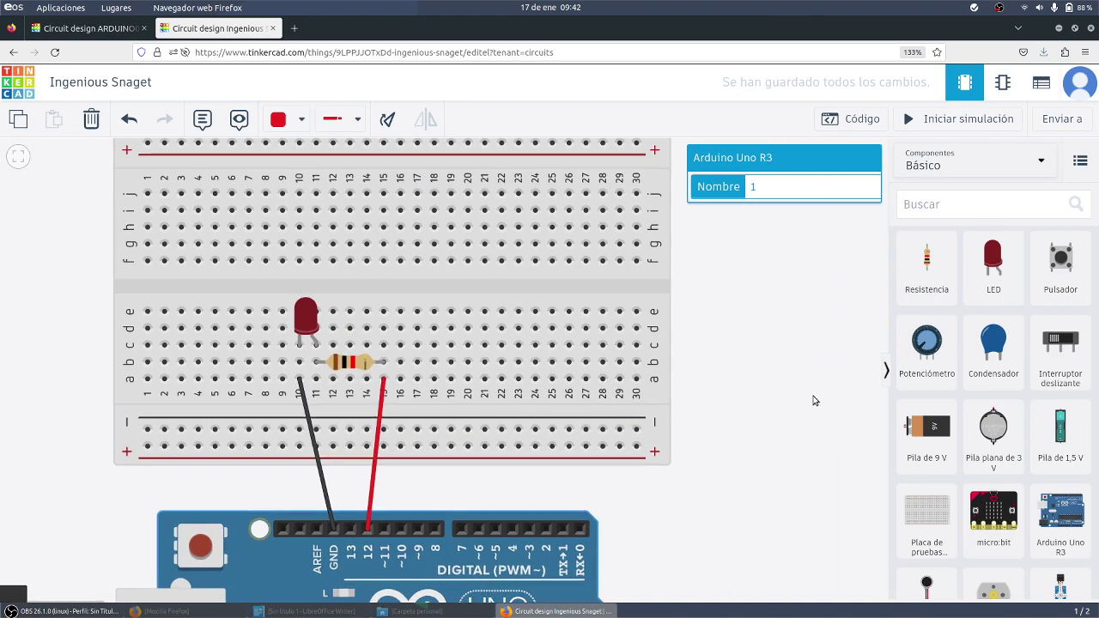
{"action": "left_click_drag", "start_coordinate": [756, 457], "coordinate": [744, 409]}
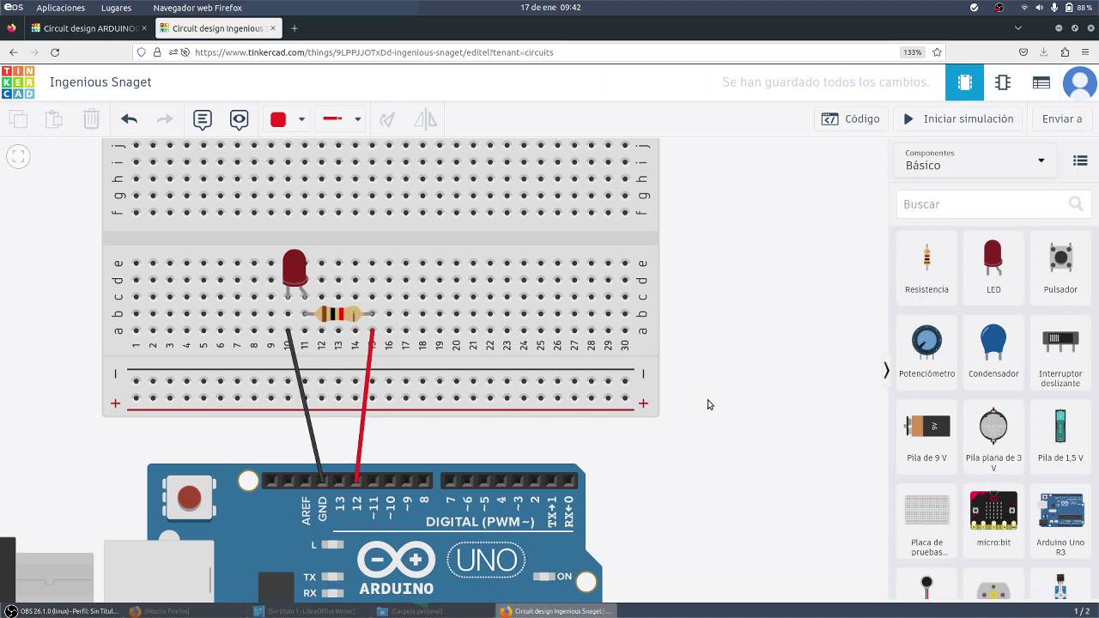
{"action": "left_click_drag", "start_coordinate": [671, 453], "coordinate": [688, 412]}
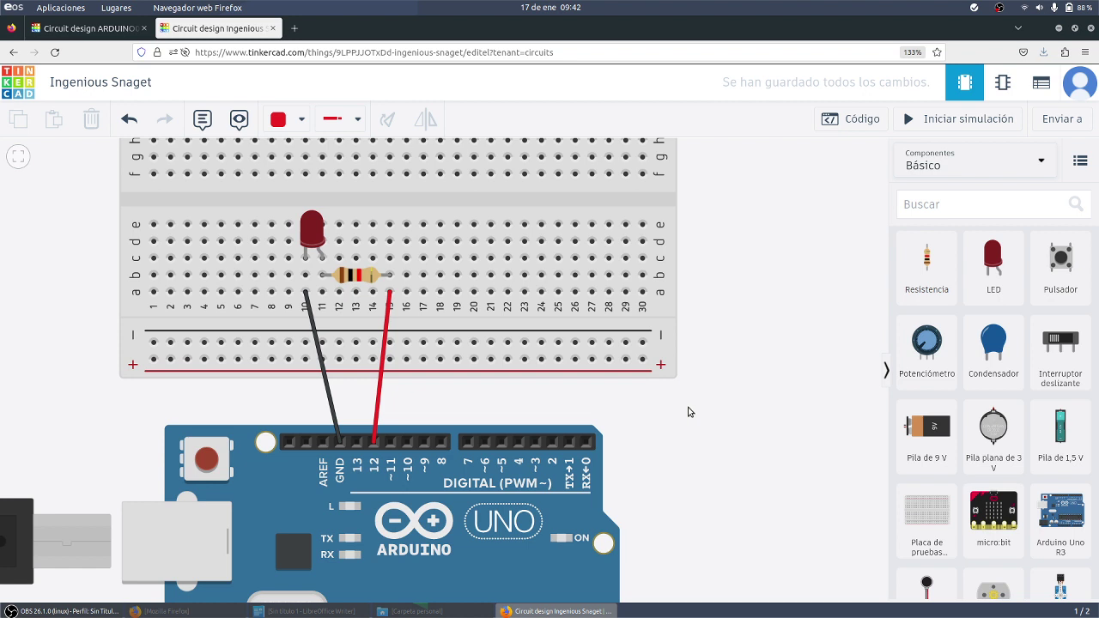
Open the Arduino's block code and examine the default built-in LED program in the "siempre" loop
{"action": "left_click", "coordinate": [862, 122]}
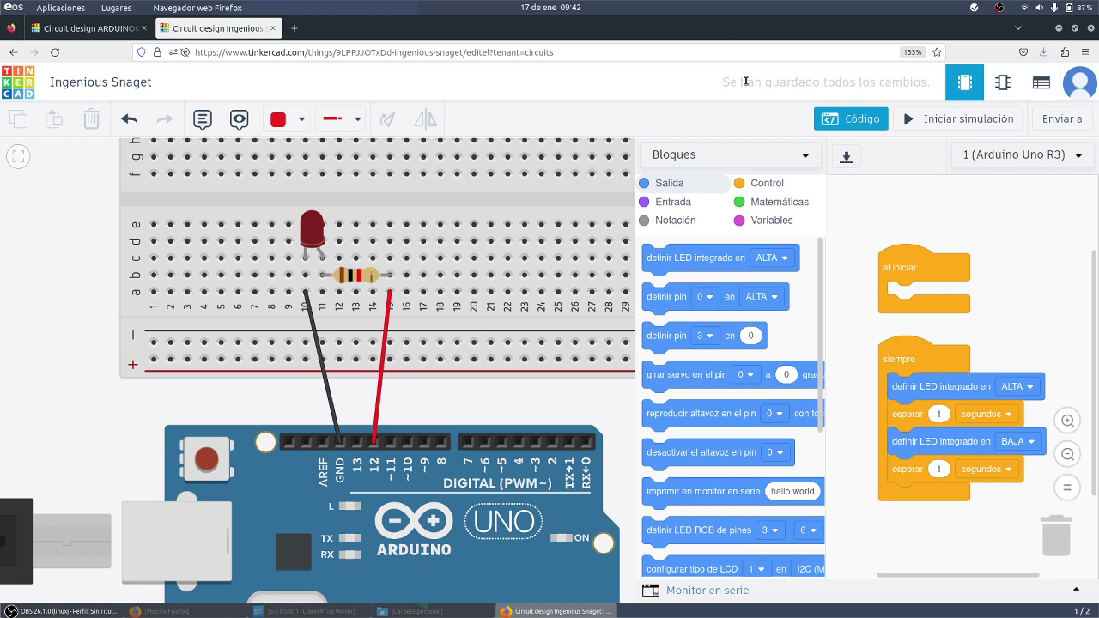
{"action": "scroll", "coordinate": [1005, 439], "scroll_direction": "up", "scroll_amount": 2}
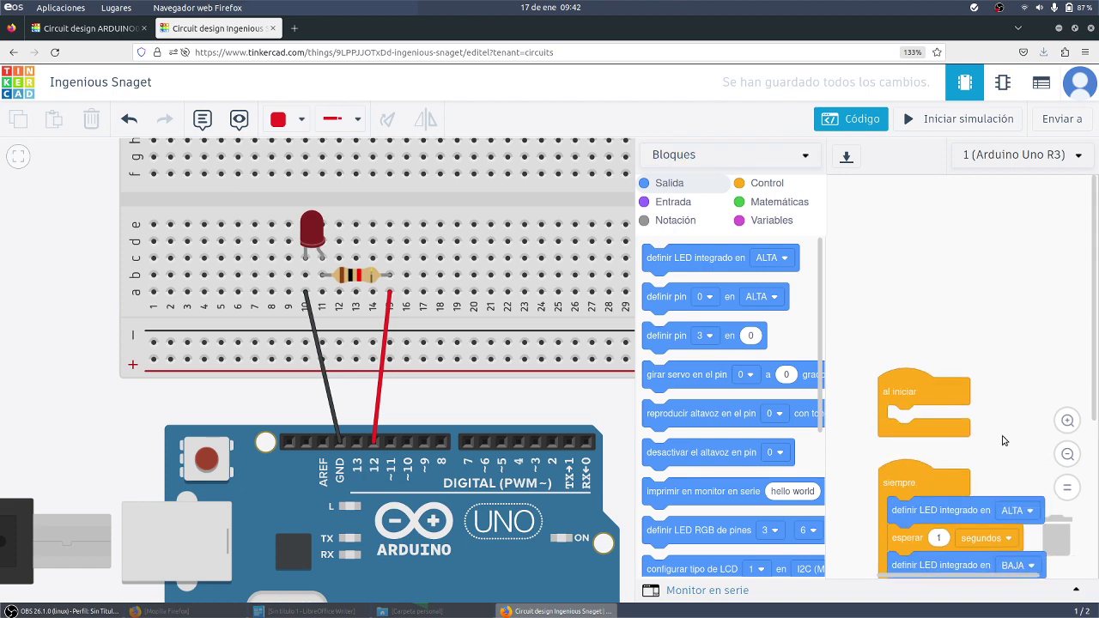
{"action": "scroll", "coordinate": [1005, 440], "scroll_direction": "down", "scroll_amount": 3}
{"action": "left_click", "coordinate": [1068, 421]}
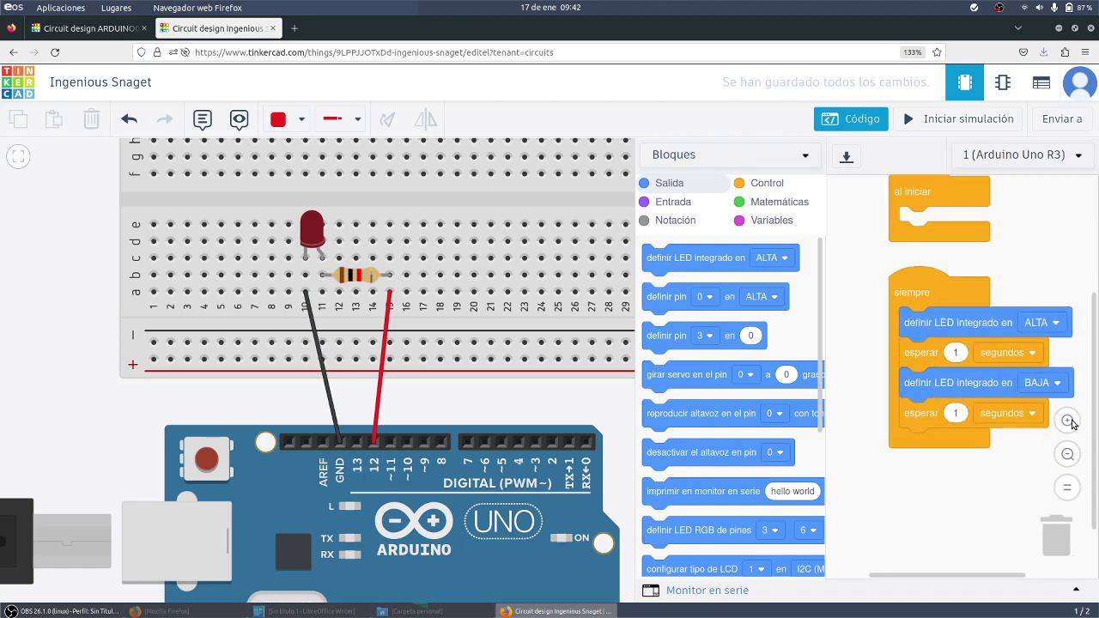
{"action": "left_click", "coordinate": [1068, 420]}
{"action": "left_click_drag", "start_coordinate": [957, 581], "coordinate": [986, 576]}
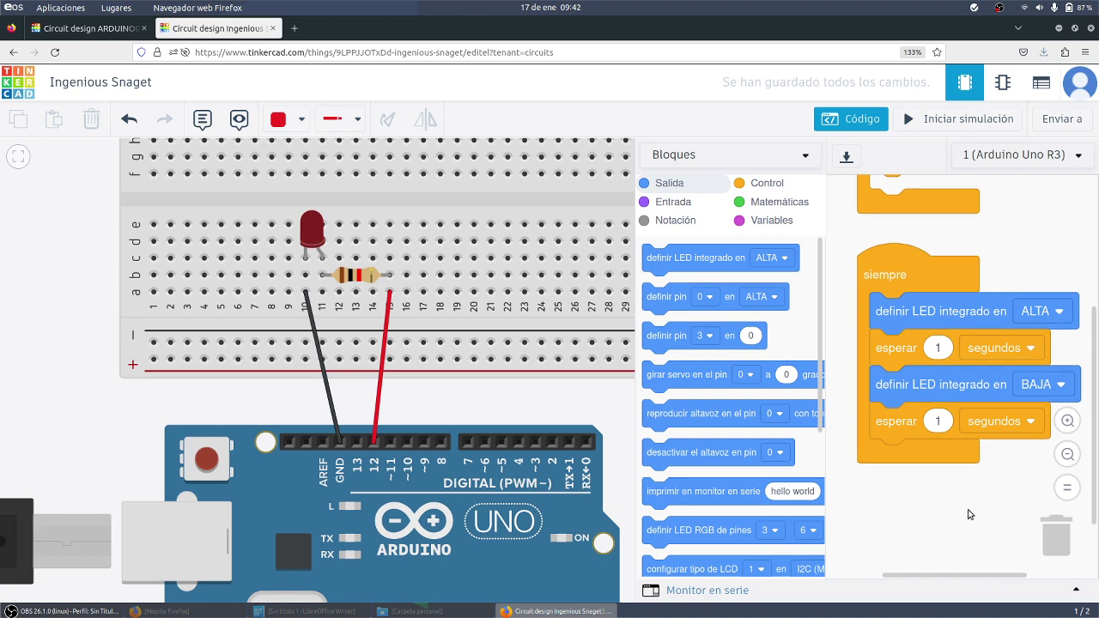
{"action": "scroll", "coordinate": [1096, 333], "scroll_direction": "up", "scroll_amount": 3}
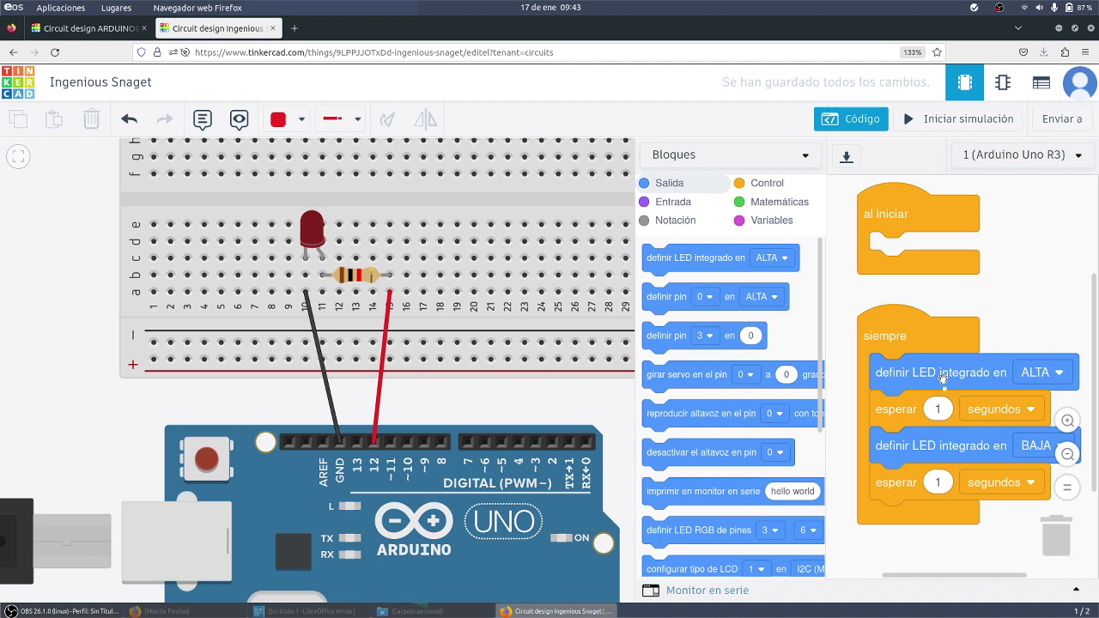
Shift the Arduino Uno slightly to the right beneath the breadboard and reopen its block code
{"action": "scroll", "coordinate": [375, 453], "scroll_direction": "down", "scroll_amount": 2}
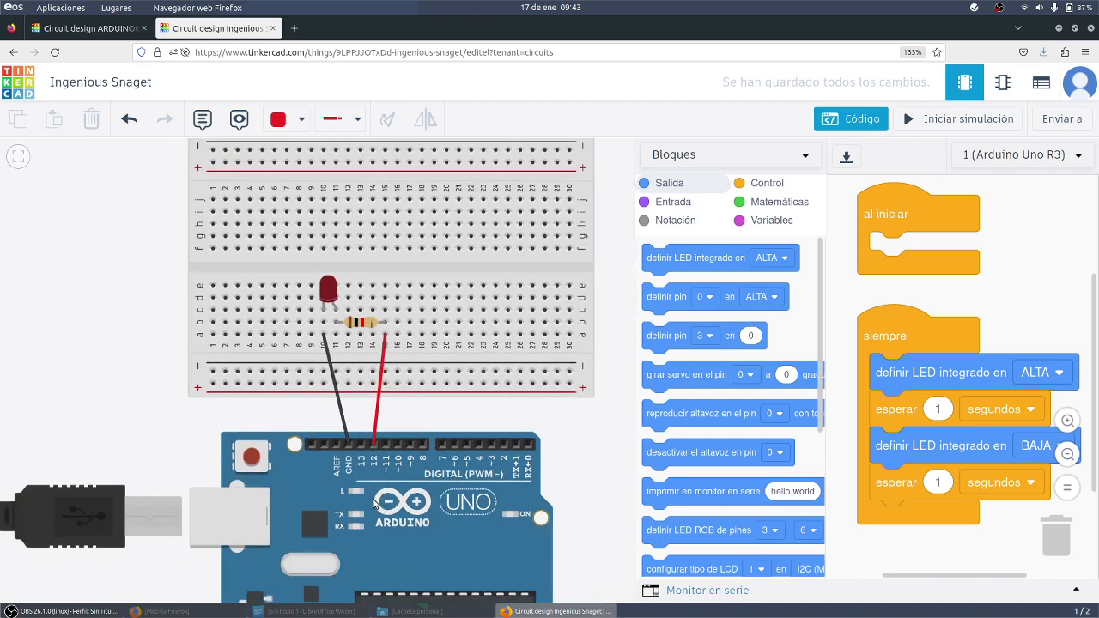
{"action": "left_click_drag", "start_coordinate": [375, 505], "coordinate": [376, 514]}
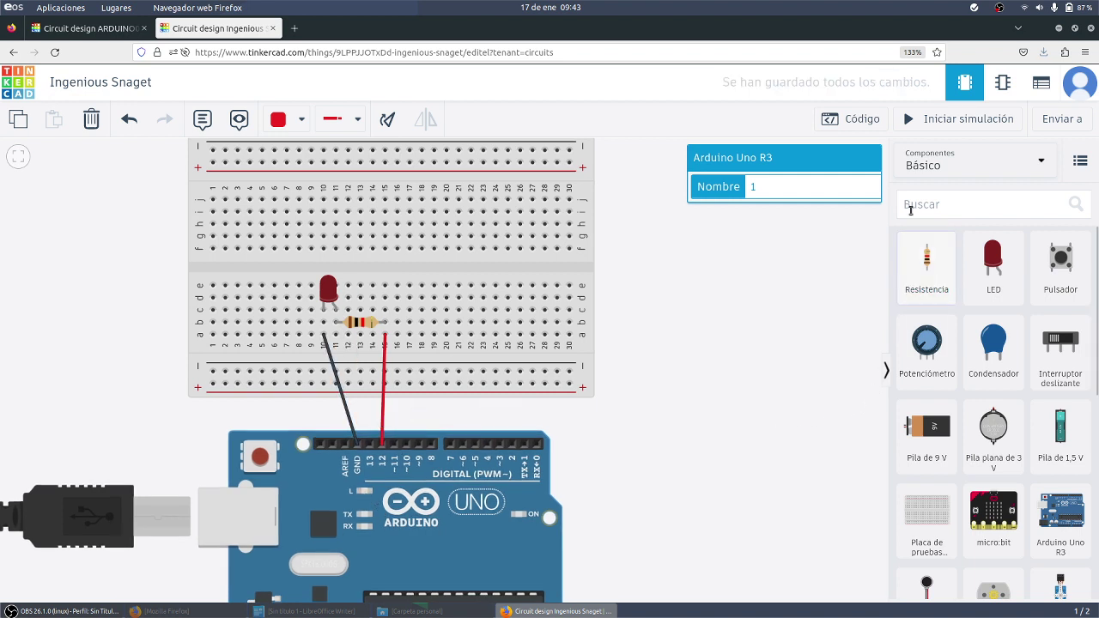
{"action": "left_click", "coordinate": [842, 119]}
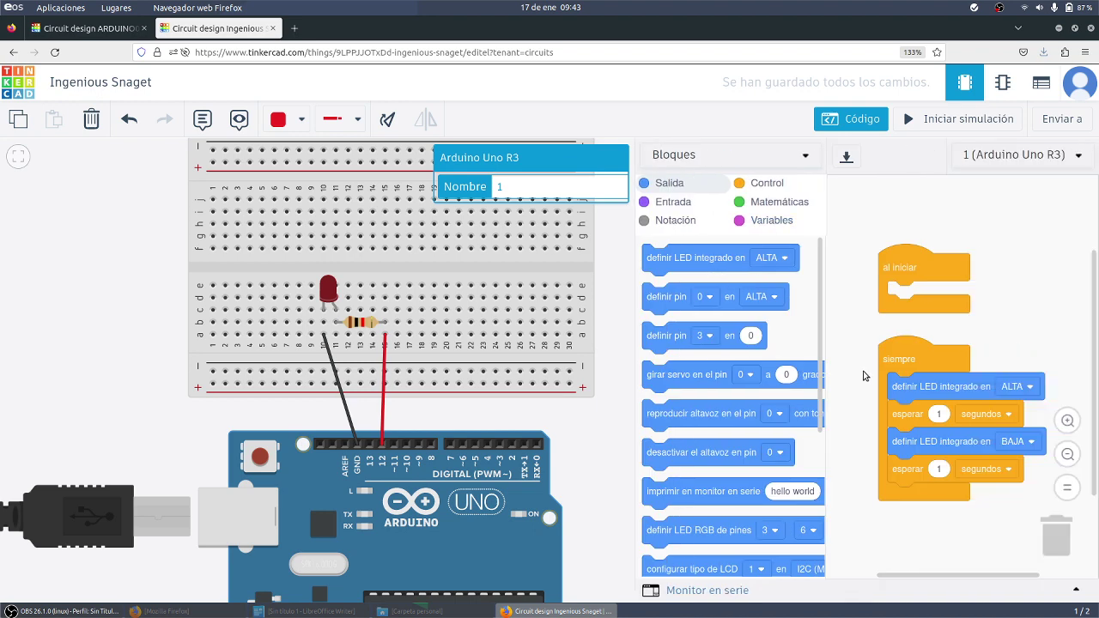
Empty the "siempre" loop by pulling out its default blocks and separating them from each other in the workspace
{"action": "left_click_drag", "start_coordinate": [921, 392], "coordinate": [1017, 226]}
{"action": "left_click_drag", "start_coordinate": [1006, 309], "coordinate": [916, 545]}
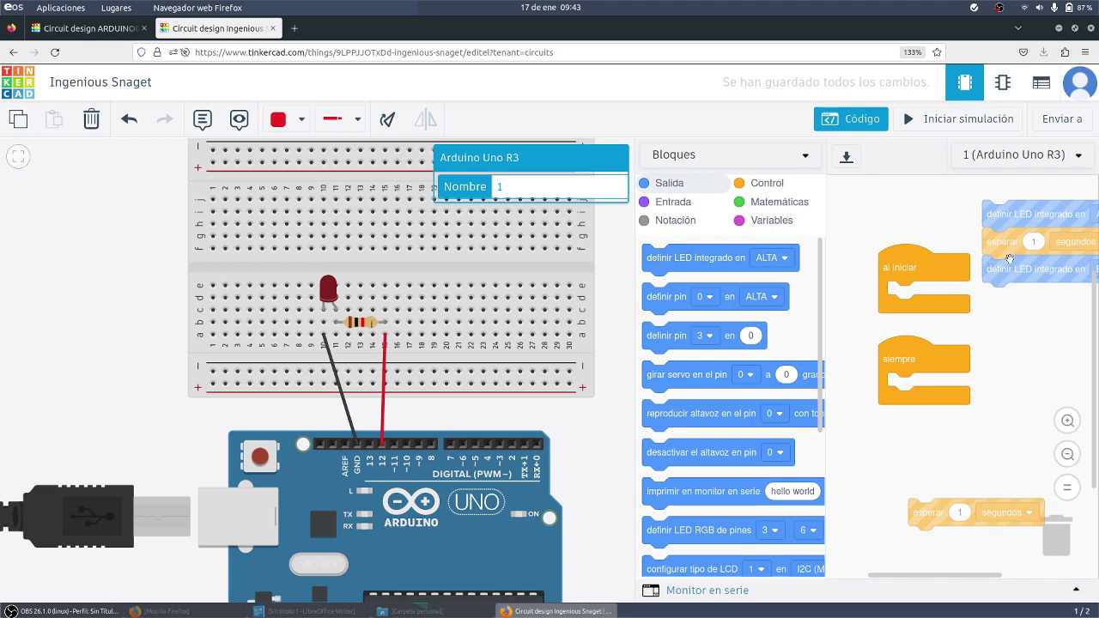
{"action": "left_click_drag", "start_coordinate": [1030, 242], "coordinate": [897, 230]}
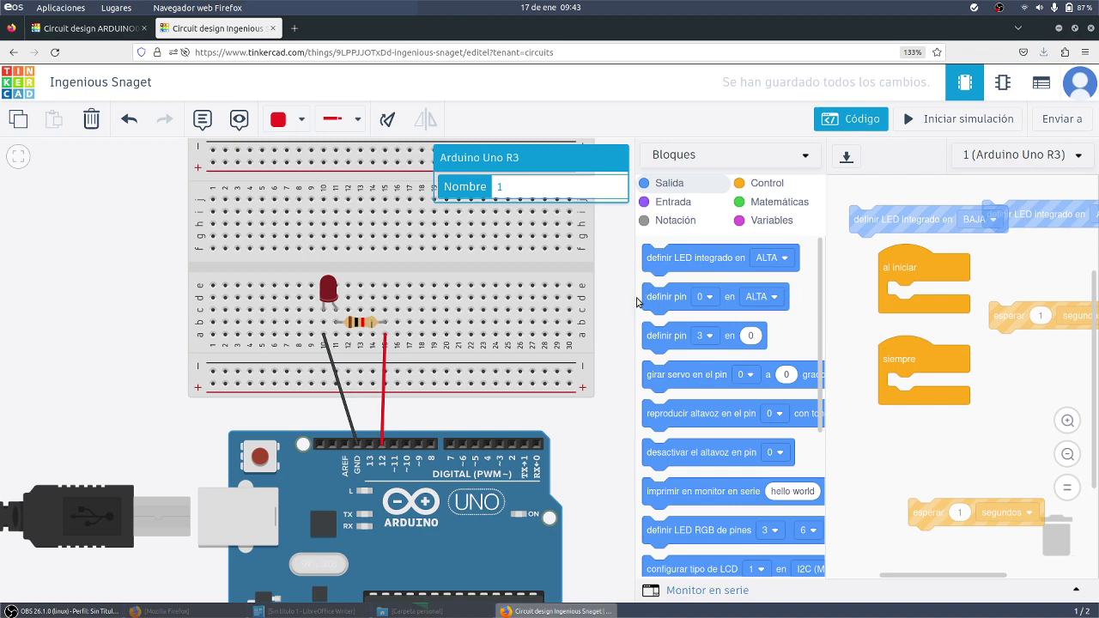
Build "definir pin 12 en ALTA" inside the "siempre" loop and attach a loose "esperar 1 segundos" block beneath it
{"action": "mouse_move", "coordinate": [633, 300]}
{"action": "left_mouse_down"}
{"action": "mouse_move", "coordinate": [567, 298]}
{"action": "mouse_move", "coordinate": [642, 299]}
{"action": "left_mouse_up"}
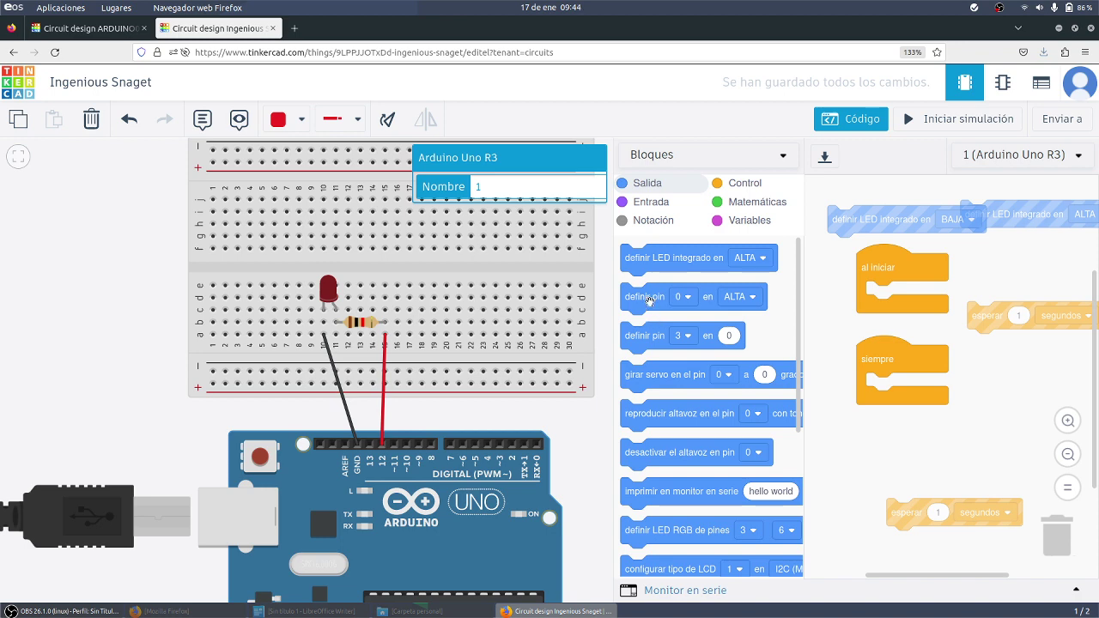
{"action": "left_click_drag", "start_coordinate": [649, 300], "coordinate": [911, 385]}
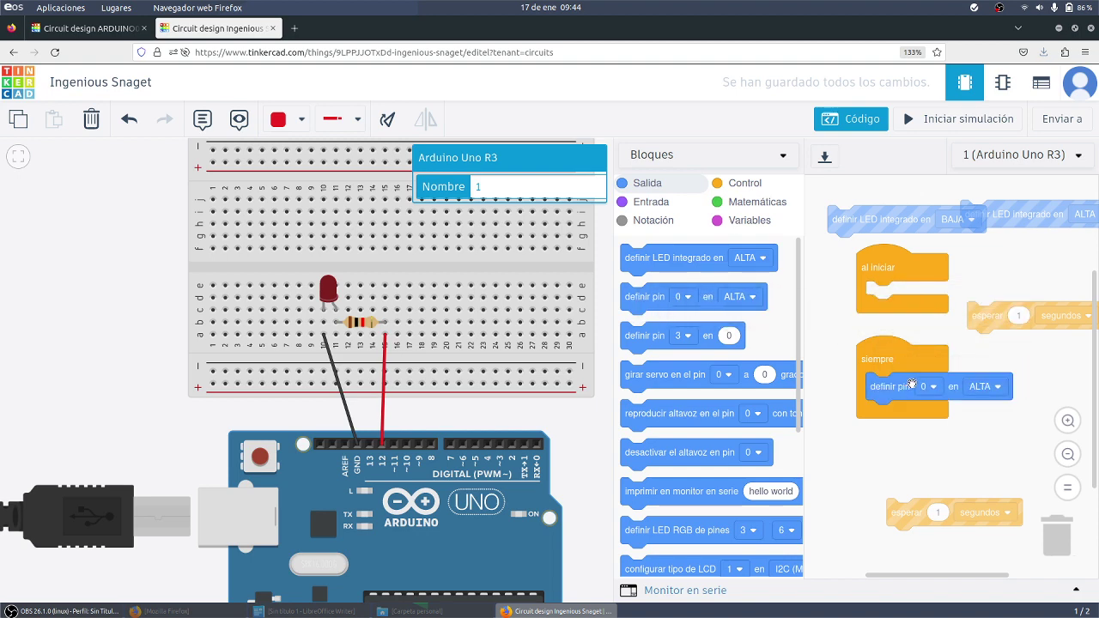
{"action": "left_click", "coordinate": [931, 387]}
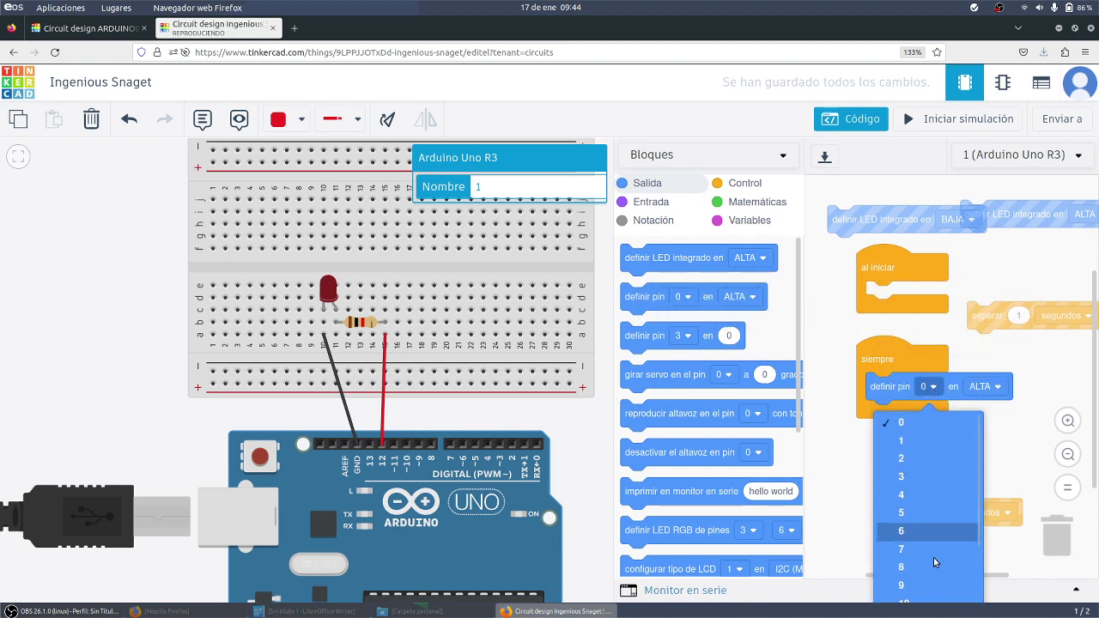
{"action": "scroll", "coordinate": [917, 528], "scroll_direction": "down", "scroll_amount": 3}
{"action": "left_click", "coordinate": [917, 507]}
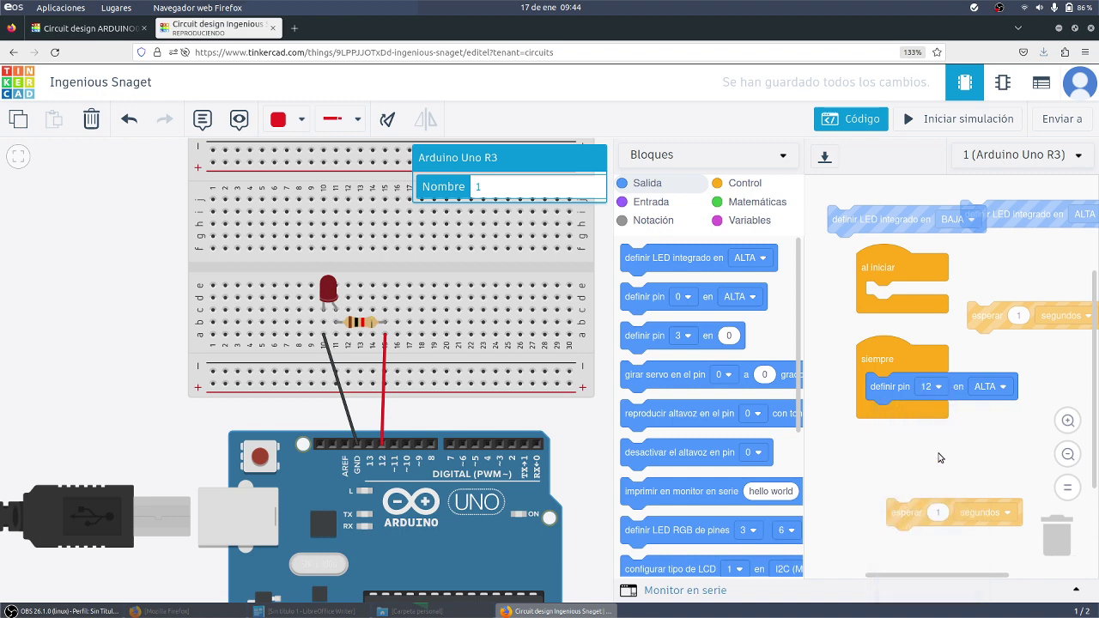
{"action": "left_click_drag", "start_coordinate": [986, 317], "coordinate": [910, 423]}
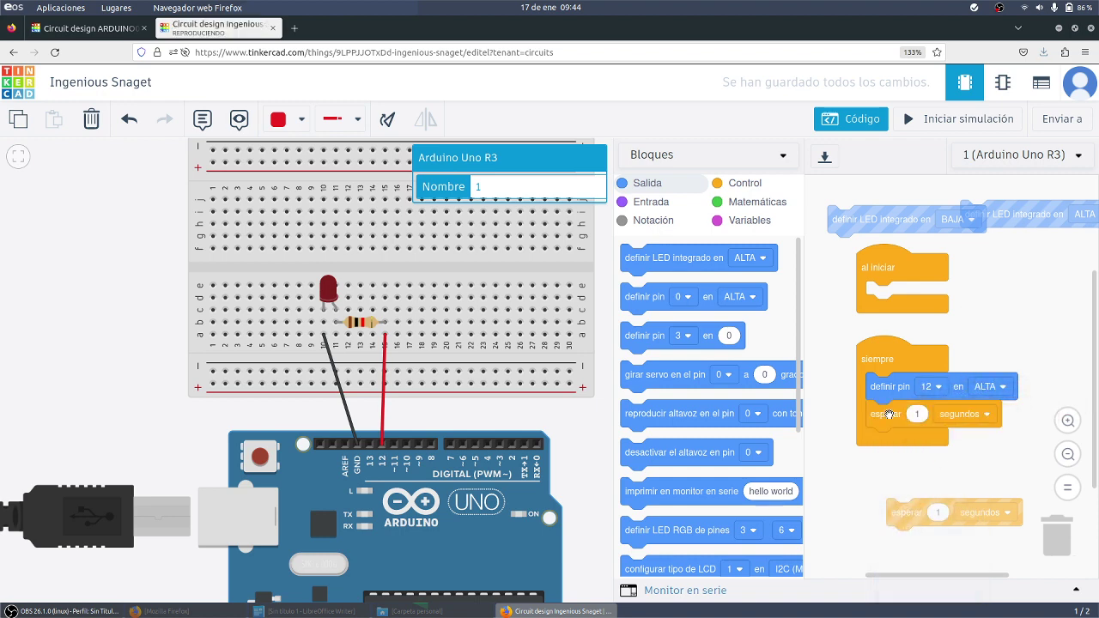
Delete the two loose "definir LED integrado" blocks, ALTA and BAJA, from the workspace
{"action": "left_click_drag", "start_coordinate": [1026, 224], "coordinate": [653, 352]}
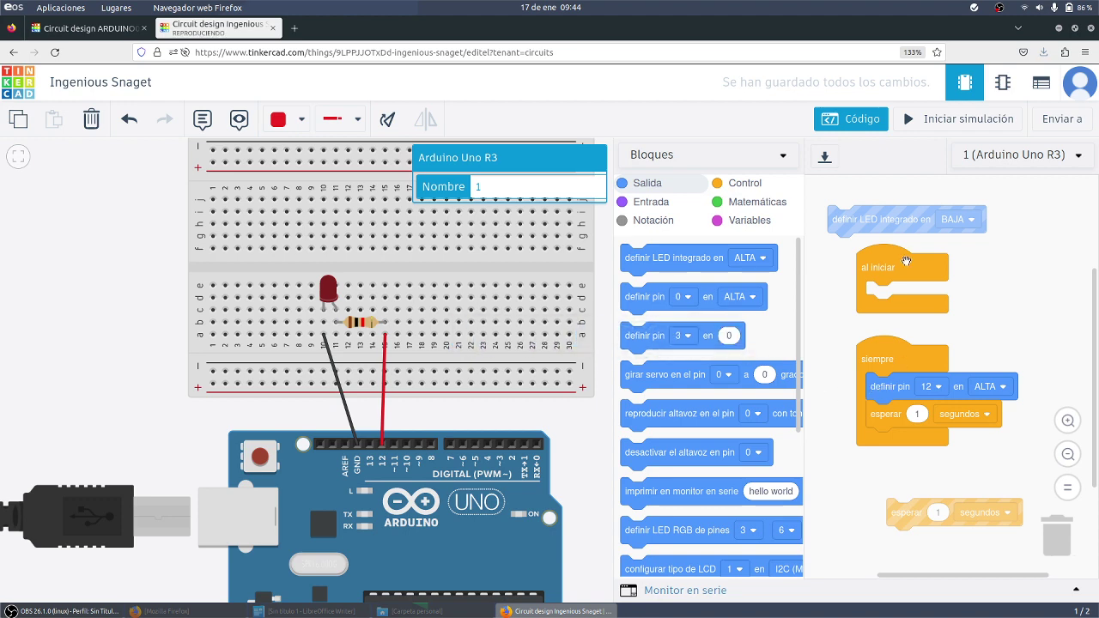
{"action": "right_click", "coordinate": [906, 215]}
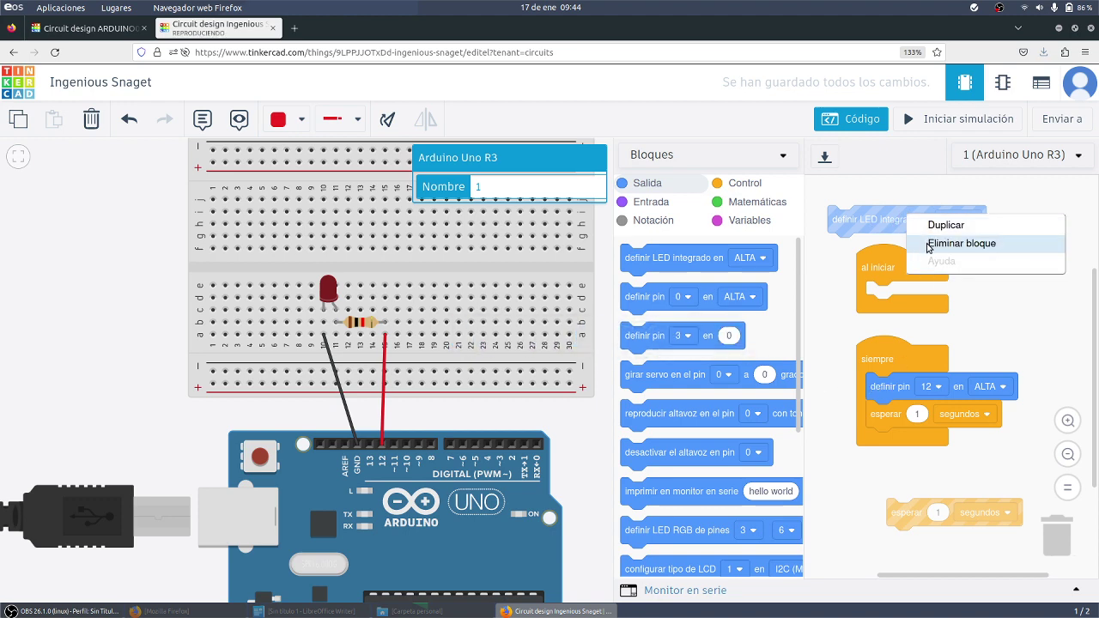
{"action": "left_click", "coordinate": [962, 243]}
Duplicate the "definir pin 12 en ALTA" block and attach the copied stack beneath the wait block in the "siempre" loop
{"action": "right_click", "coordinate": [885, 388]}
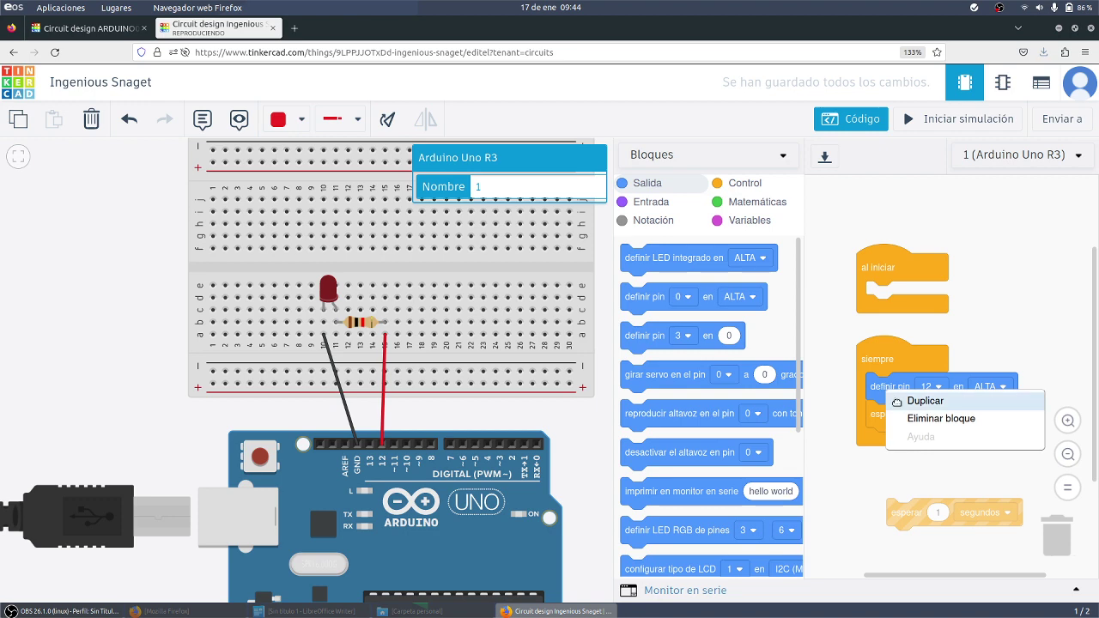
{"action": "left_click", "coordinate": [925, 402]}
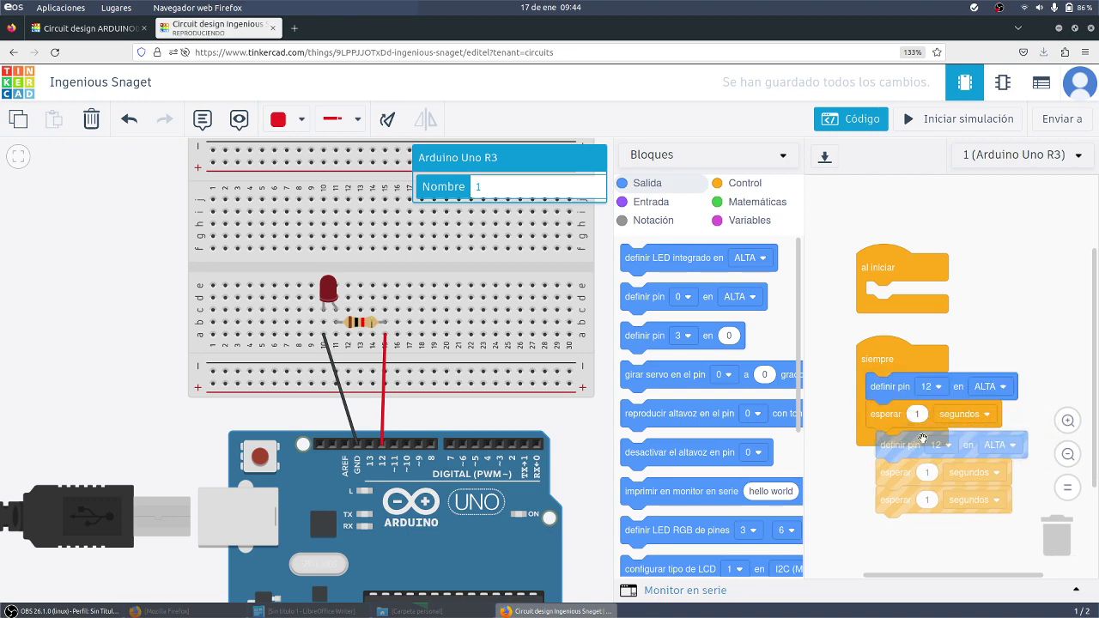
{"action": "left_click", "coordinate": [872, 442]}
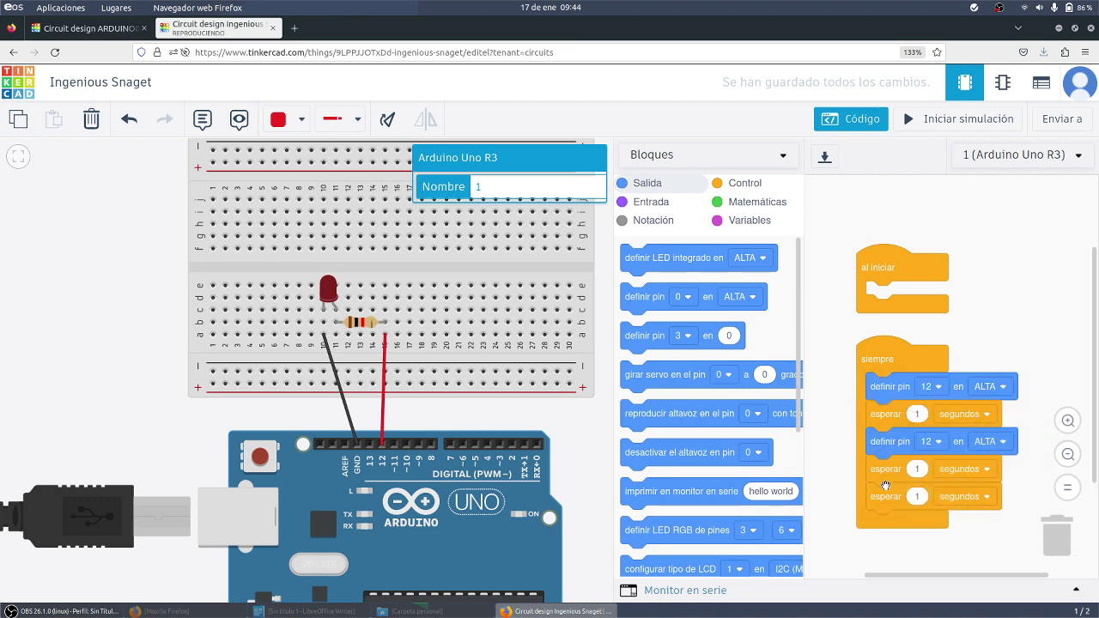
Remove the surplus last "esperar 1 segundos" block from the "siempre" loop and set the second pin 12 block to BAJA
{"action": "left_click_drag", "start_coordinate": [876, 497], "coordinate": [665, 526]}
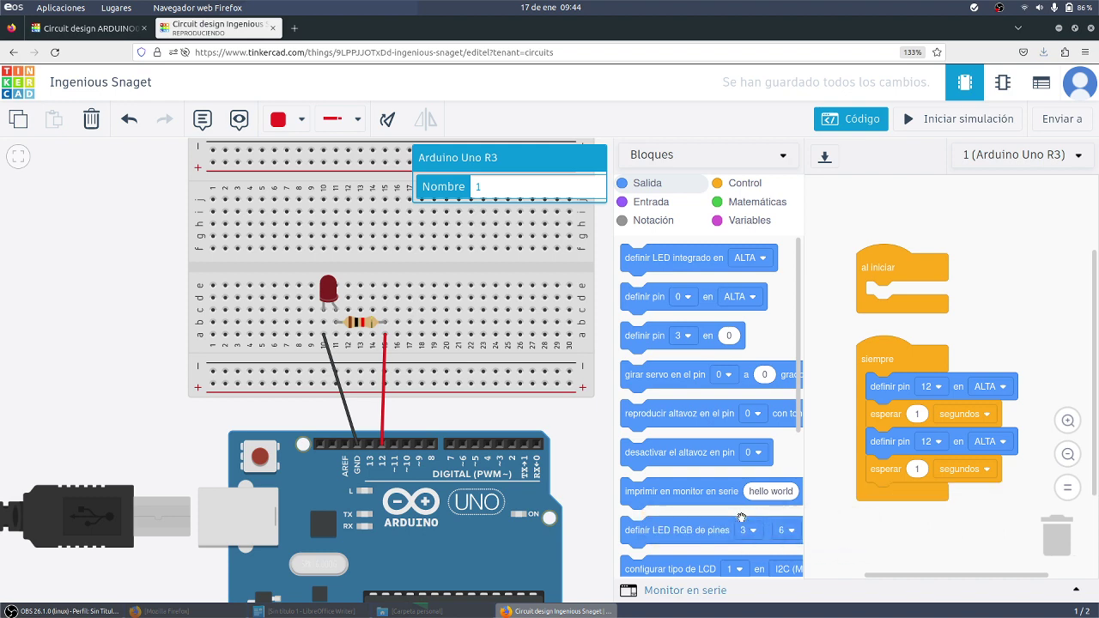
{"action": "left_click", "coordinate": [1001, 442]}
{"action": "left_click", "coordinate": [976, 497]}
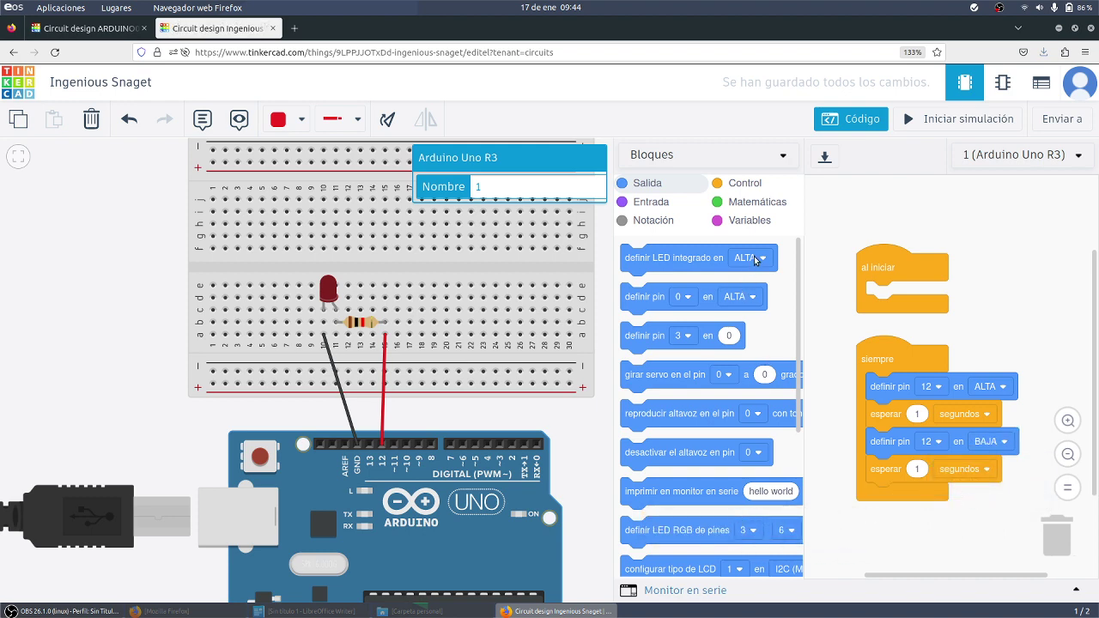
Run the circuit simulation to check the LED's blinking and stop it
{"action": "left_click", "coordinate": [921, 121]}
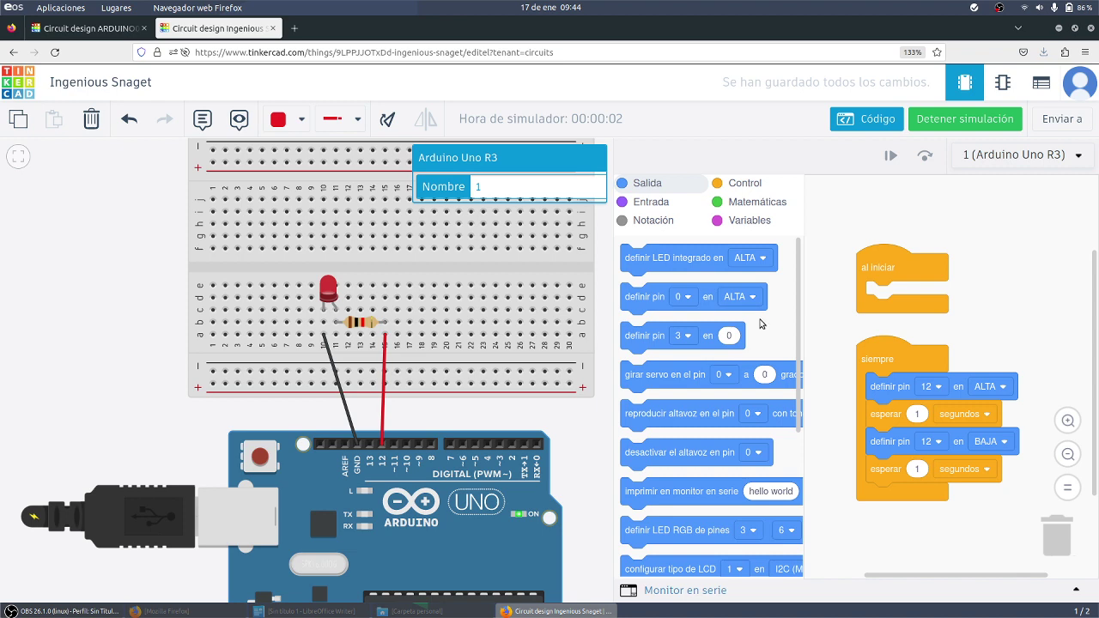
{"action": "left_click", "coordinate": [926, 123]}
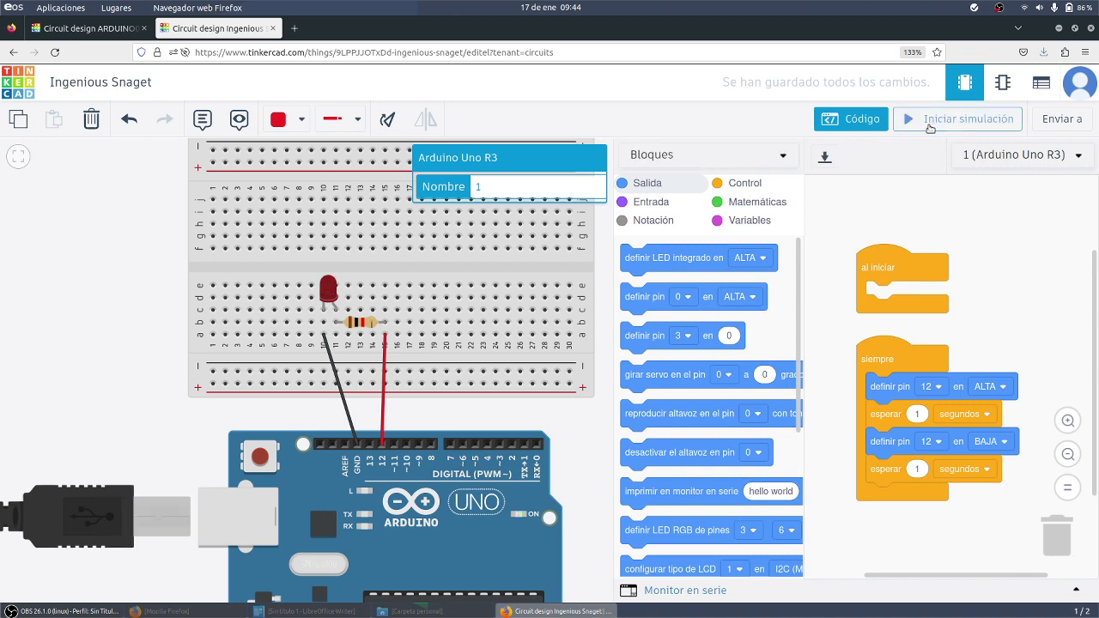
Switch the code editor to "Bloques + Texto" mode and copy the entire generated C++ code
{"action": "left_click", "coordinate": [726, 155]}
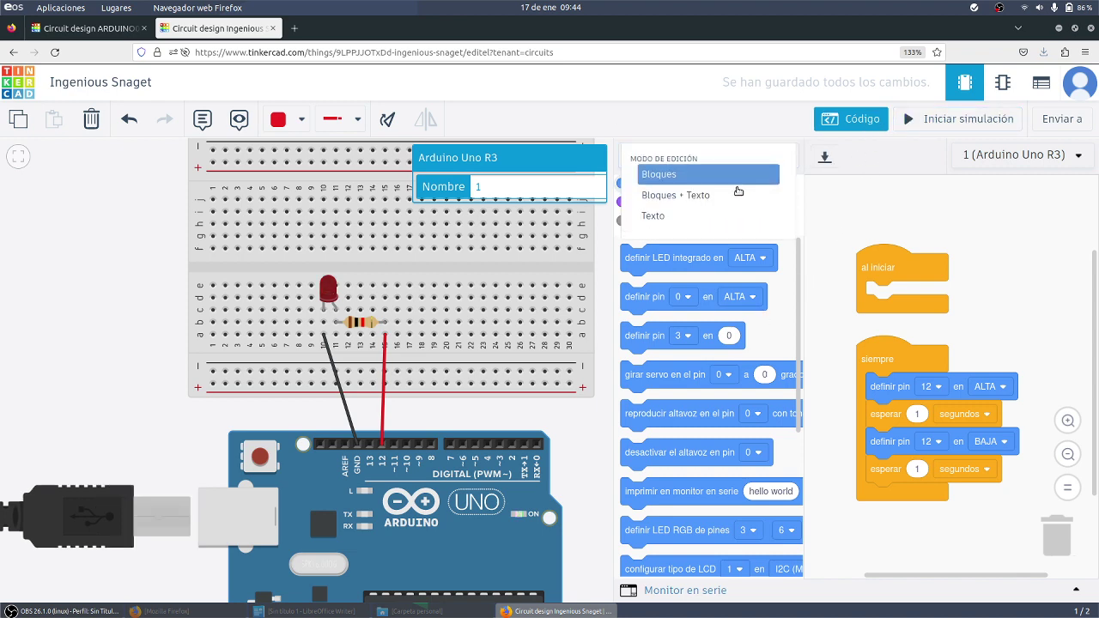
{"action": "left_click", "coordinate": [684, 196]}
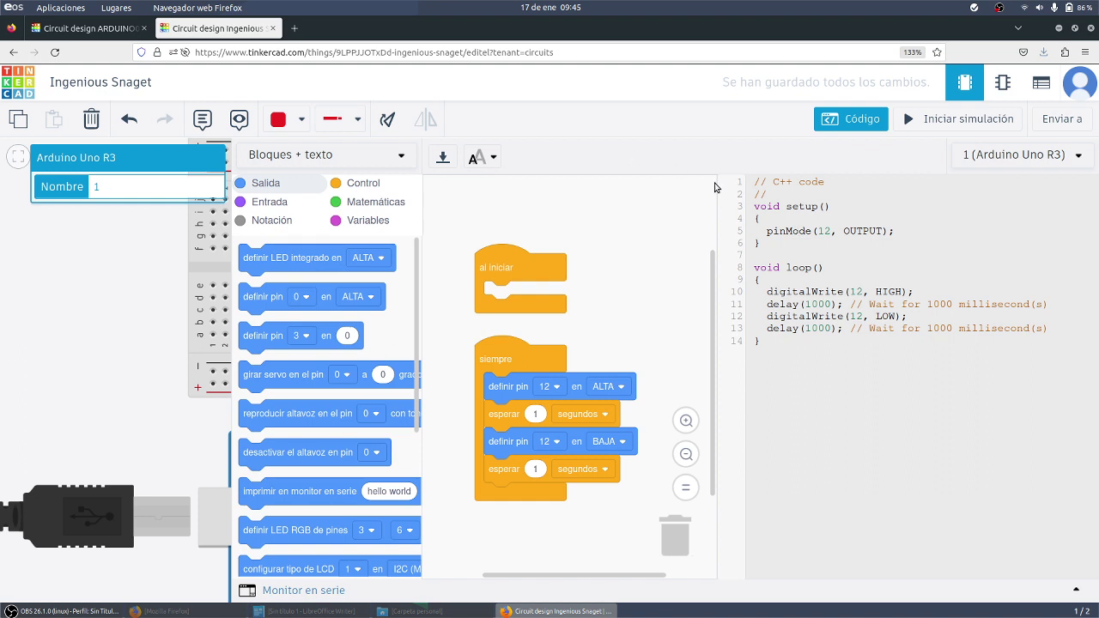
{"action": "left_click_drag", "start_coordinate": [773, 341], "coordinate": [722, 172]}
{"action": "key", "text": "ctrl+c"}
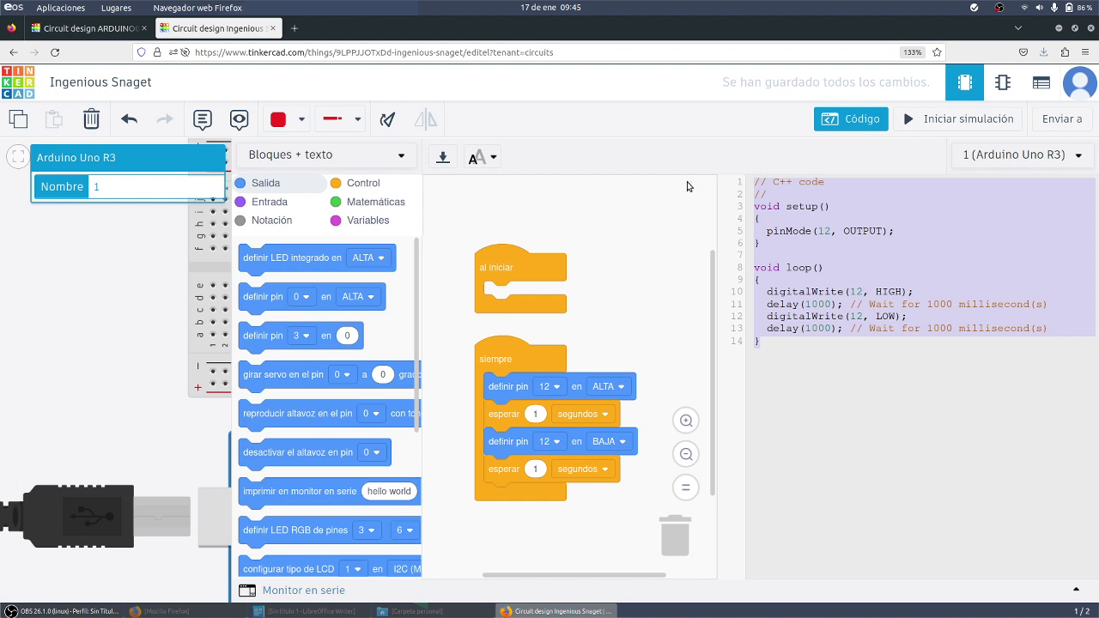
Search the web for "google docs" in a new browser tab
{"action": "left_click", "coordinate": [295, 28]}
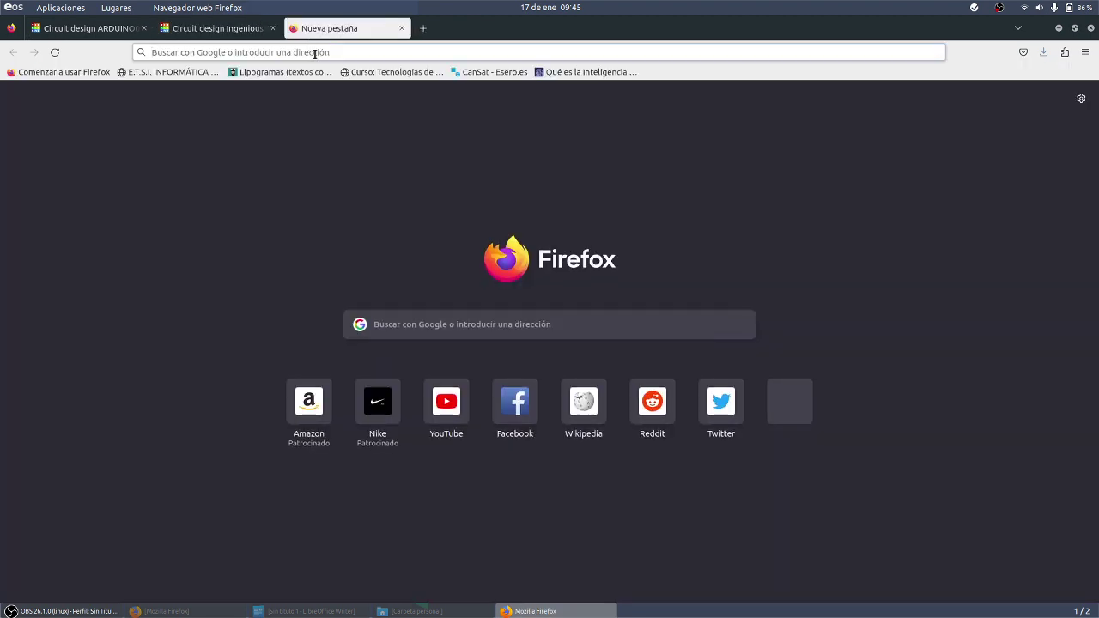
{"action": "type", "text": "google d"}
{"action": "key", "text": "BackSpace"}
{"action": "key", "text": "BackSpace"}
{"action": "type", "text": "do"}
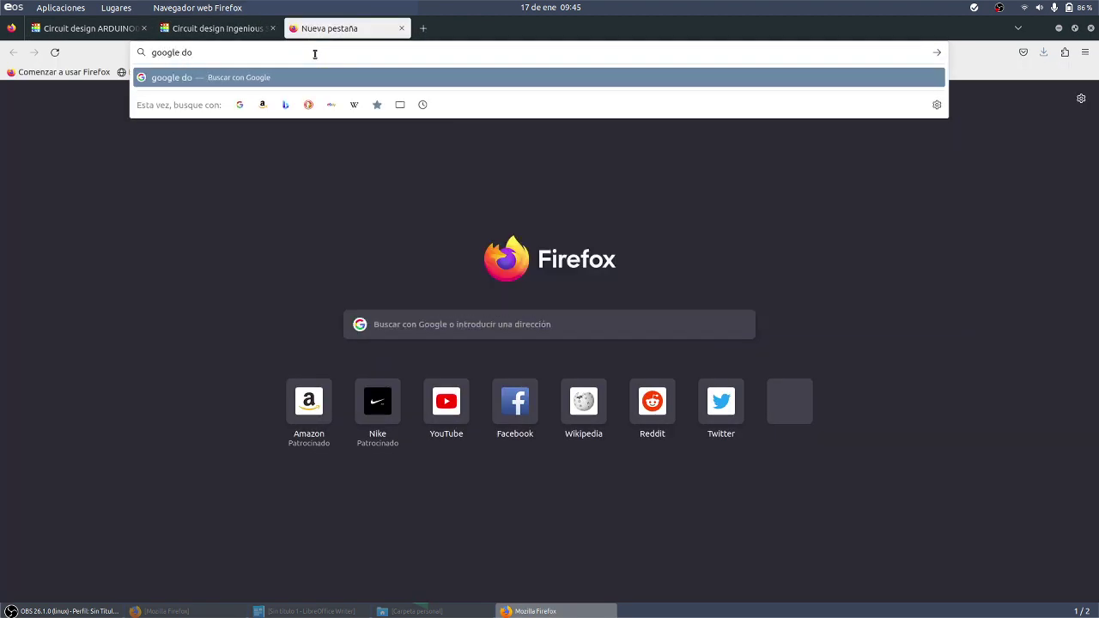
{"action": "type", "text": "cs"}
{"action": "key", "text": "Return"}
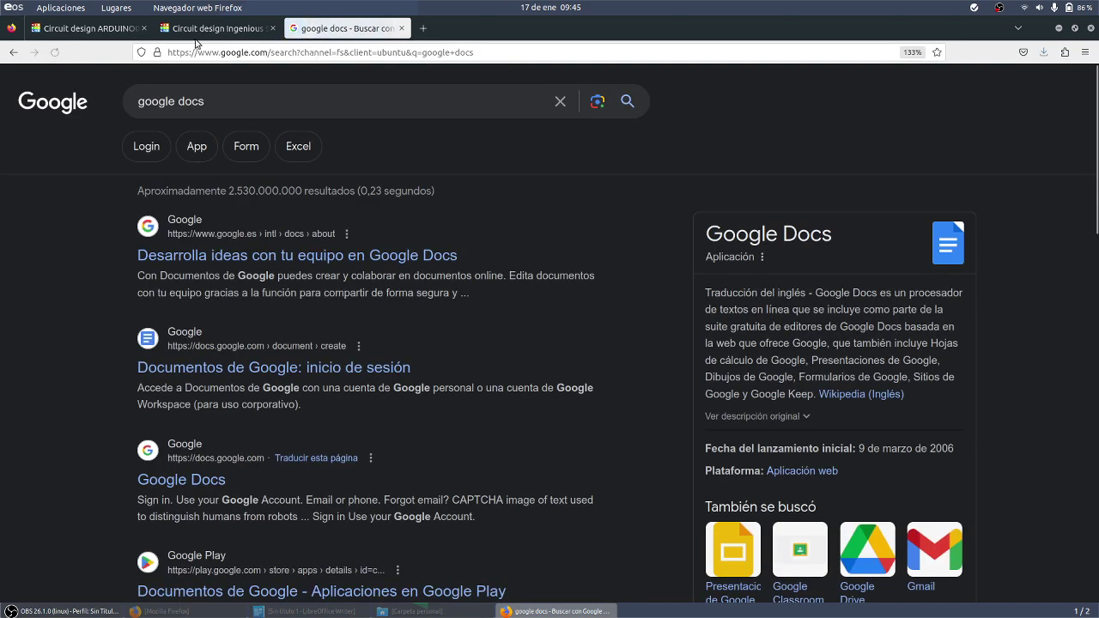
Switch to the Editor de textos application, paste the copied C++ code into its blank document and select all of it
{"action": "left_click", "coordinate": [68, 12]}
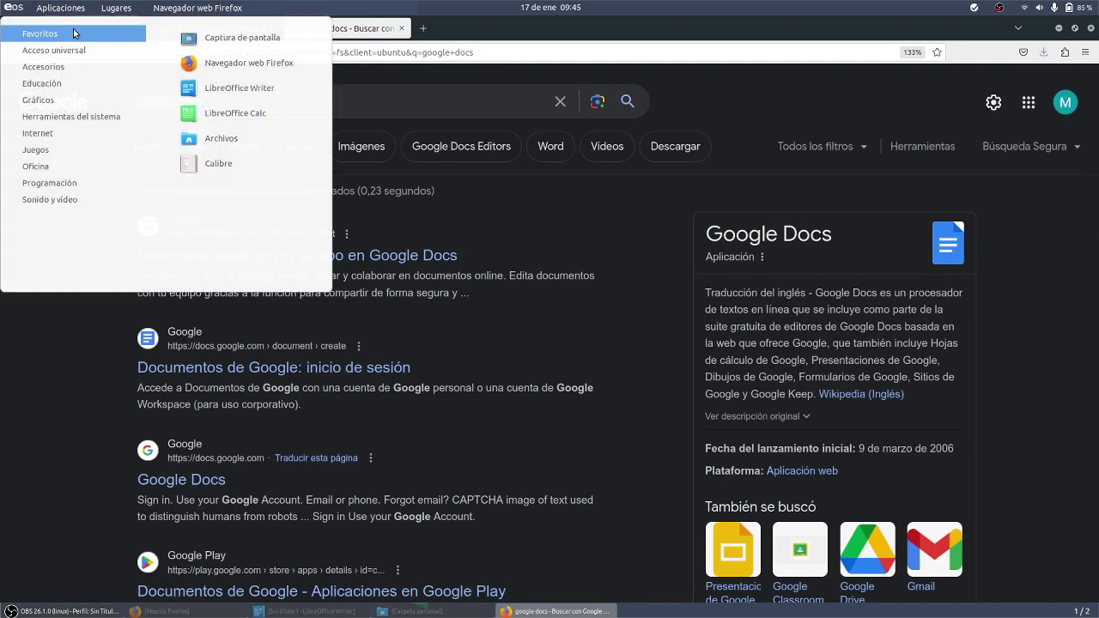
{"action": "mouse_move", "coordinate": [80, 50]}
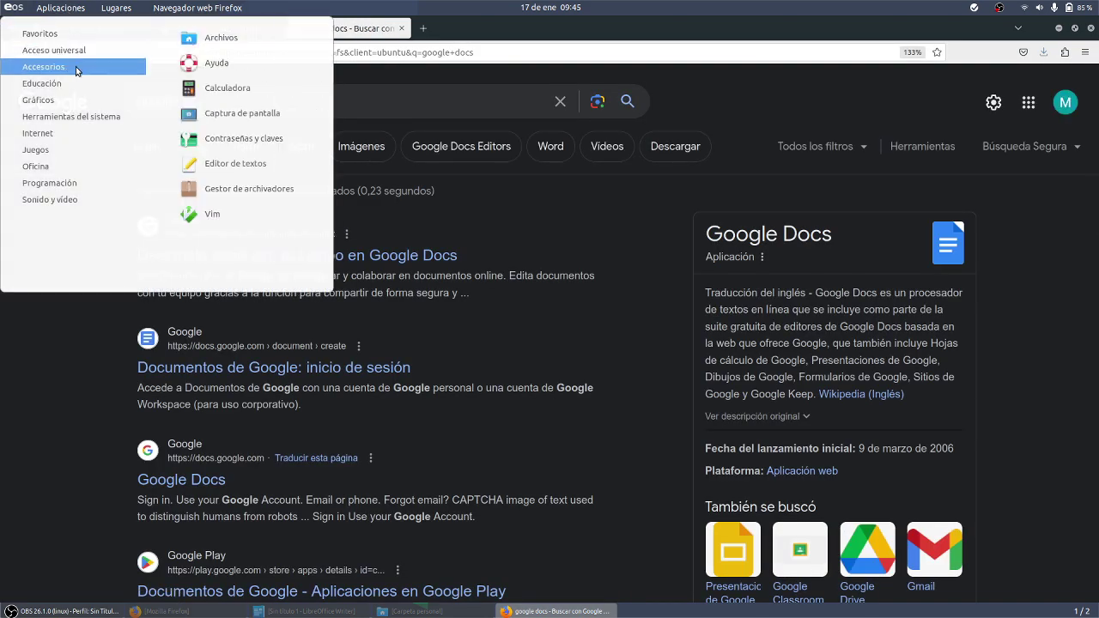
{"action": "left_click", "coordinate": [220, 167]}
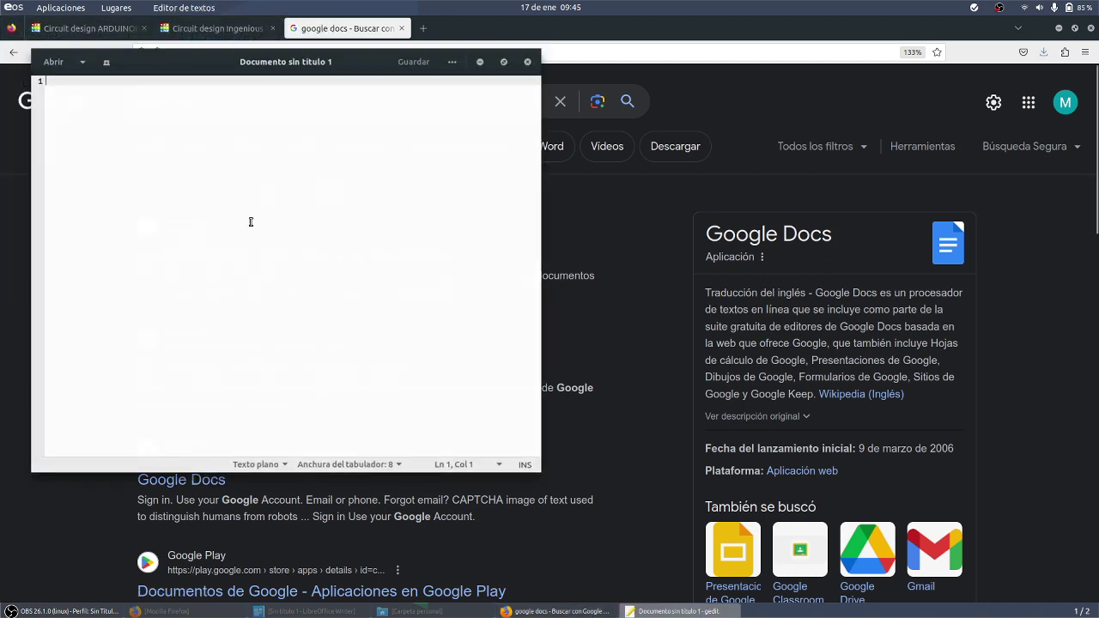
{"action": "key", "text": "ctrl+v"}
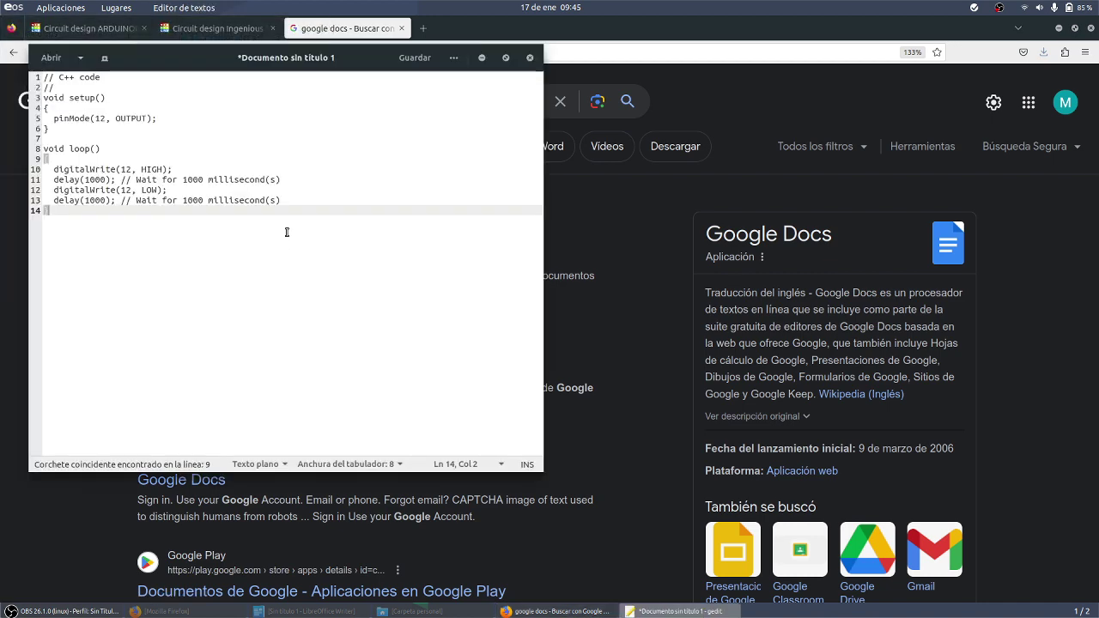
{"action": "key", "text": "ctrl+a"}
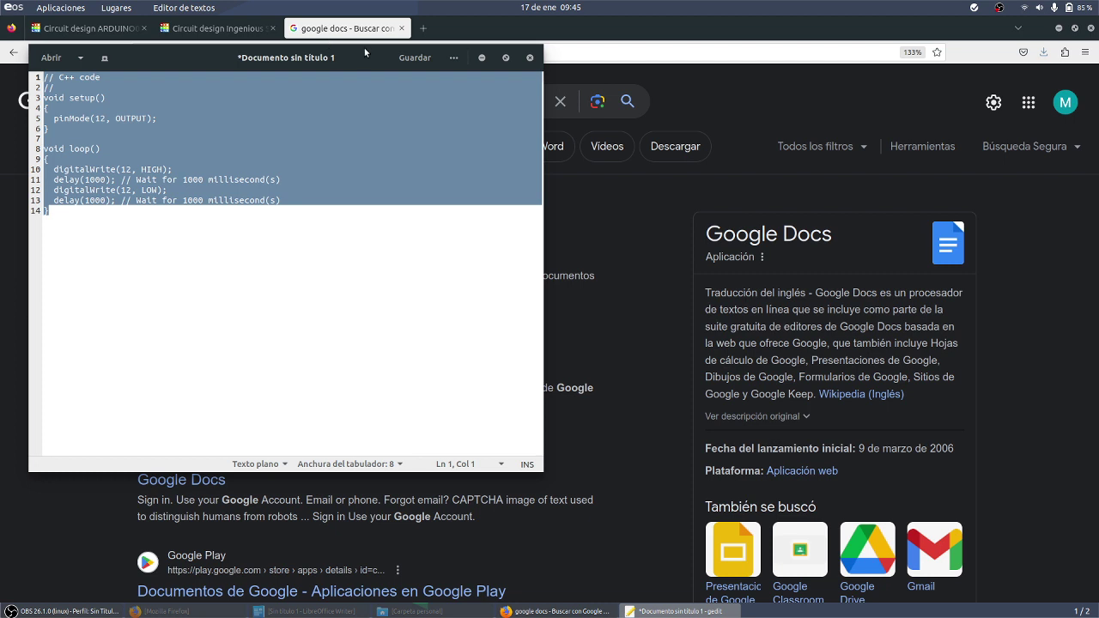